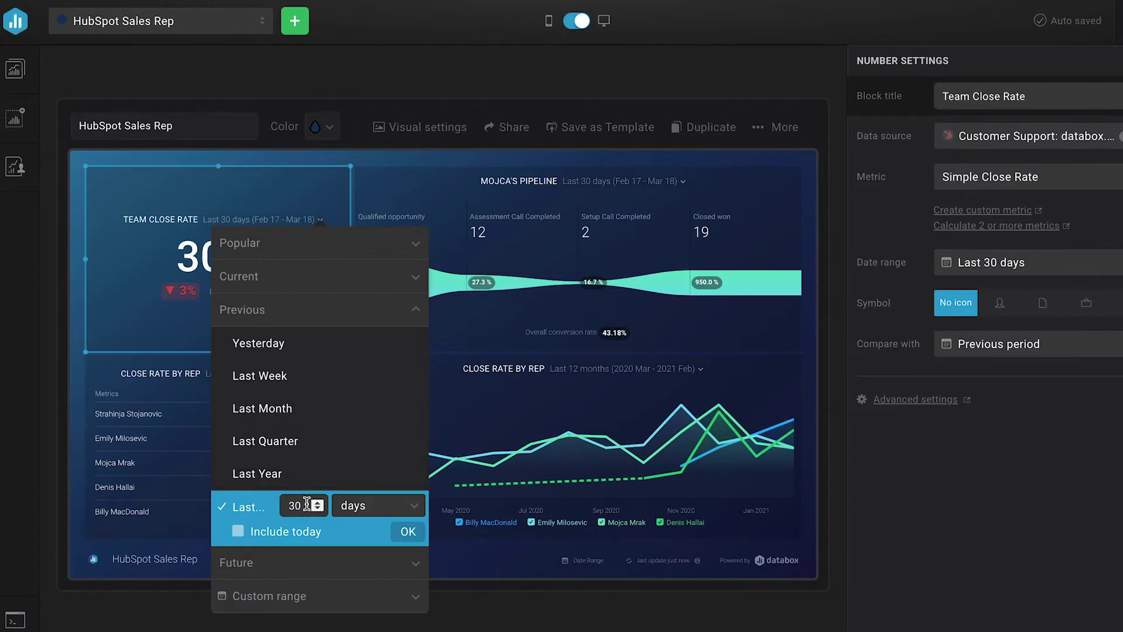
- Set the date range of the Team Close Rate block to the last 90 days
{"action": "left_click_drag", "start_coordinate": [307, 504], "coordinate": [285, 504]}
{"action": "type", "text": "90"}
{"action": "left_click", "coordinate": [410, 531]}
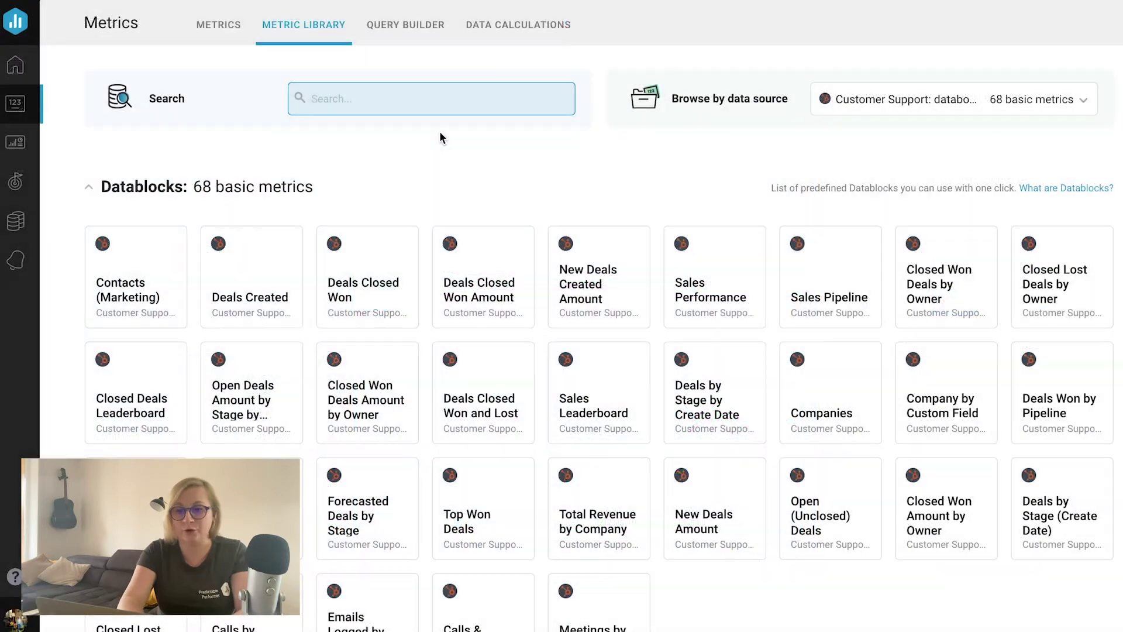
- Search the metric library for "deals" and select the Deals Created and Deals Closed Won metrics
{"action": "type", "text": "deal"}
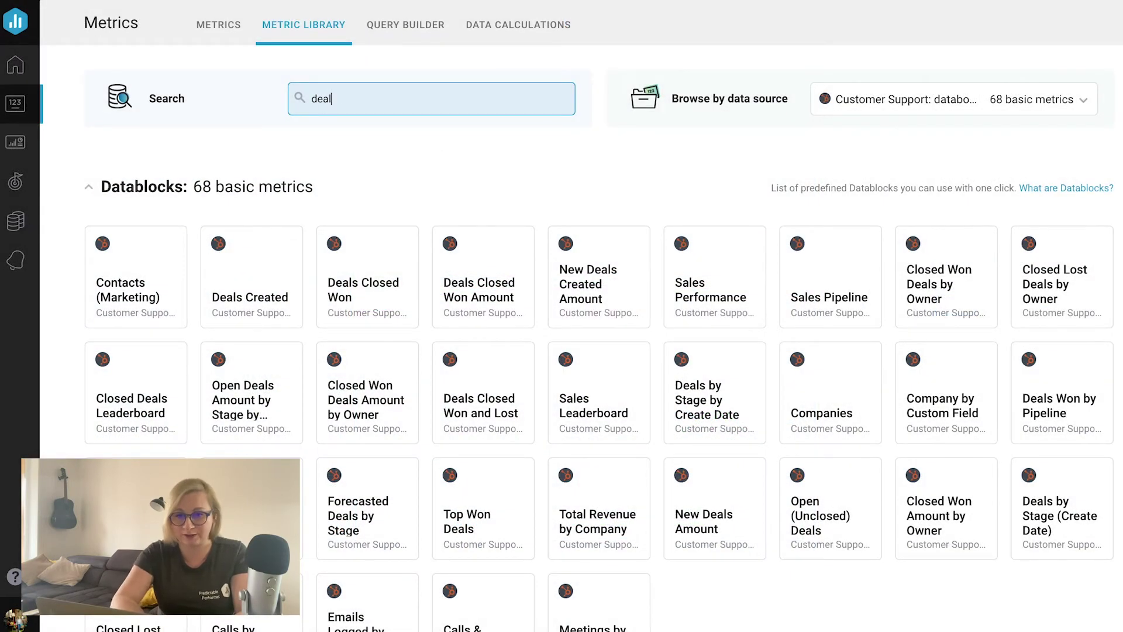
{"action": "type", "text": "s"}
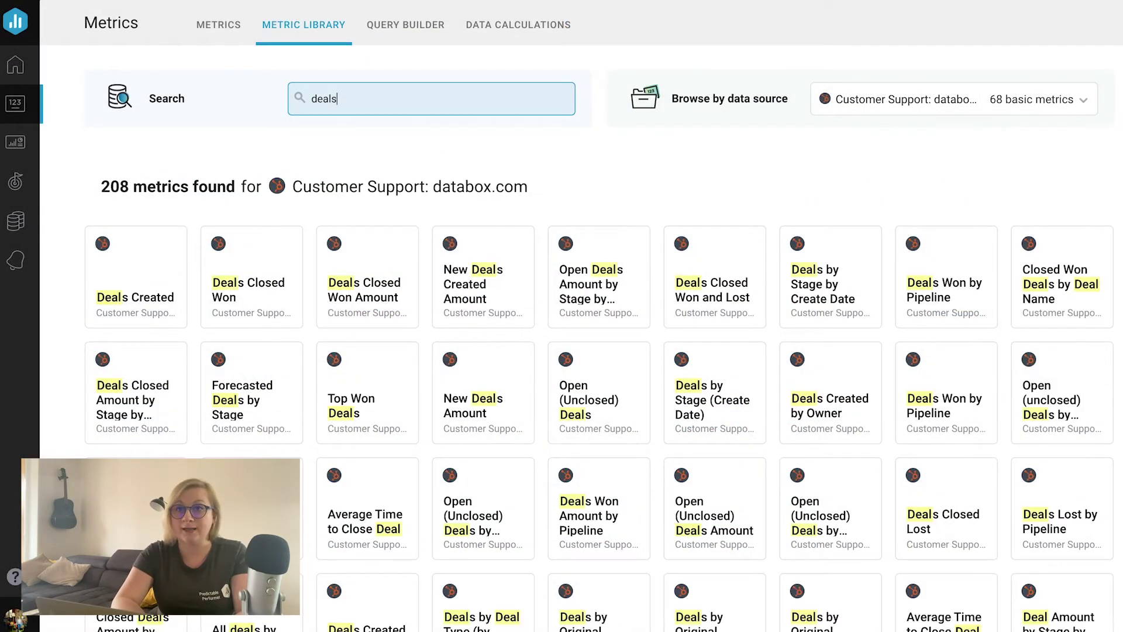
{"action": "left_click", "coordinate": [153, 283]}
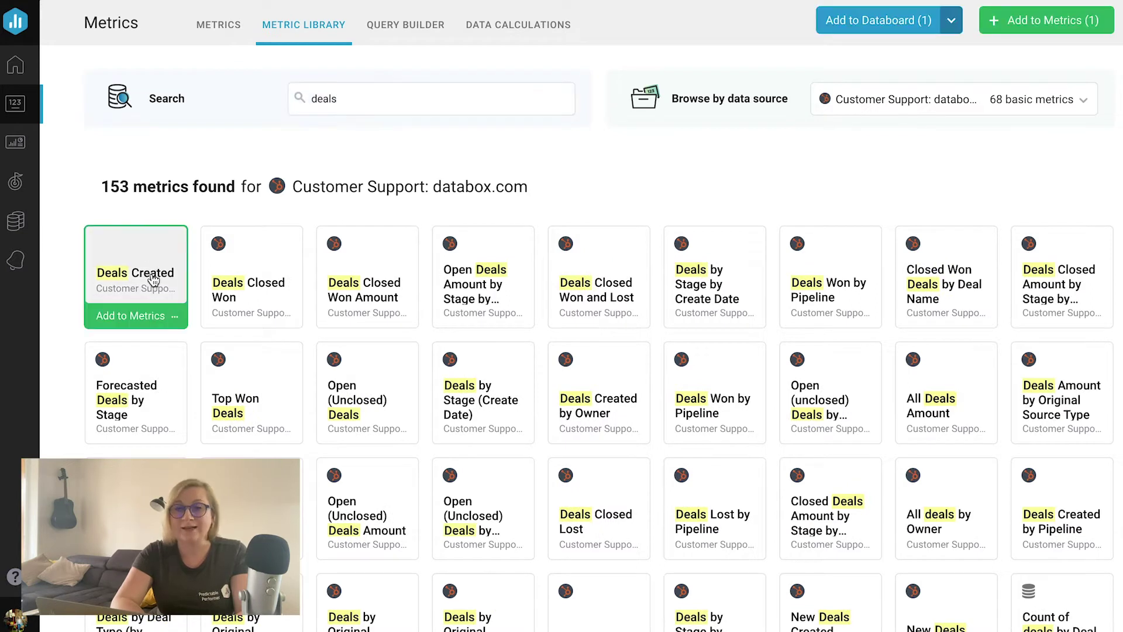
{"action": "left_click", "coordinate": [252, 270]}
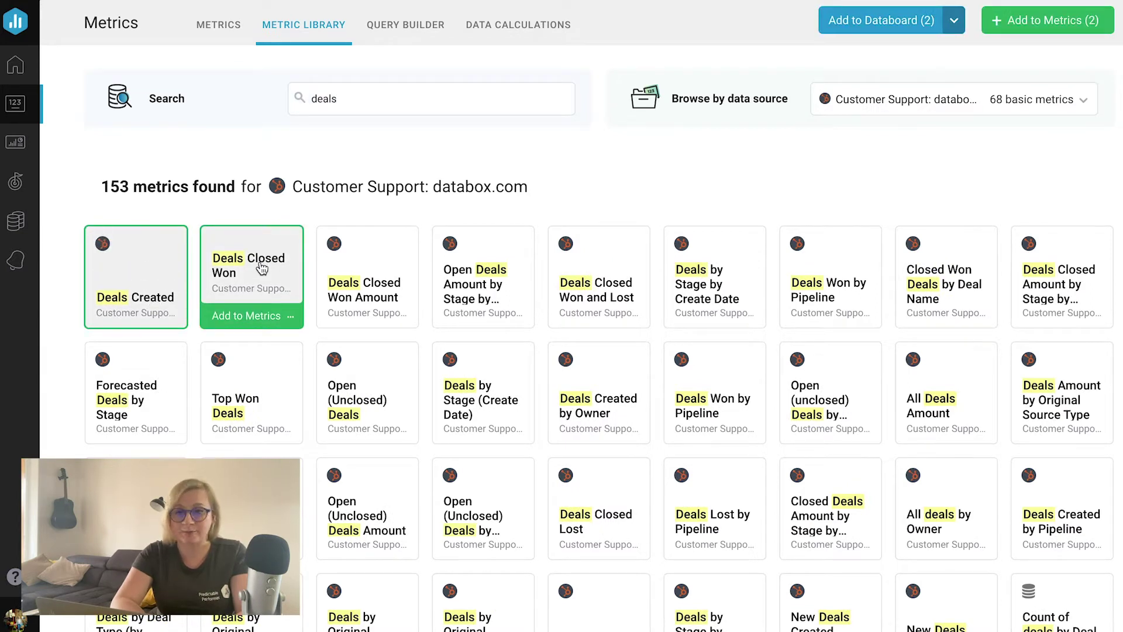
- Search for "by owner", also select Deals Created by Owner and Closed Won Deals by Owner, and add all selected metrics to Metrics
{"action": "double_click", "coordinate": [347, 101]}
{"action": "type", "text": "by owner"}
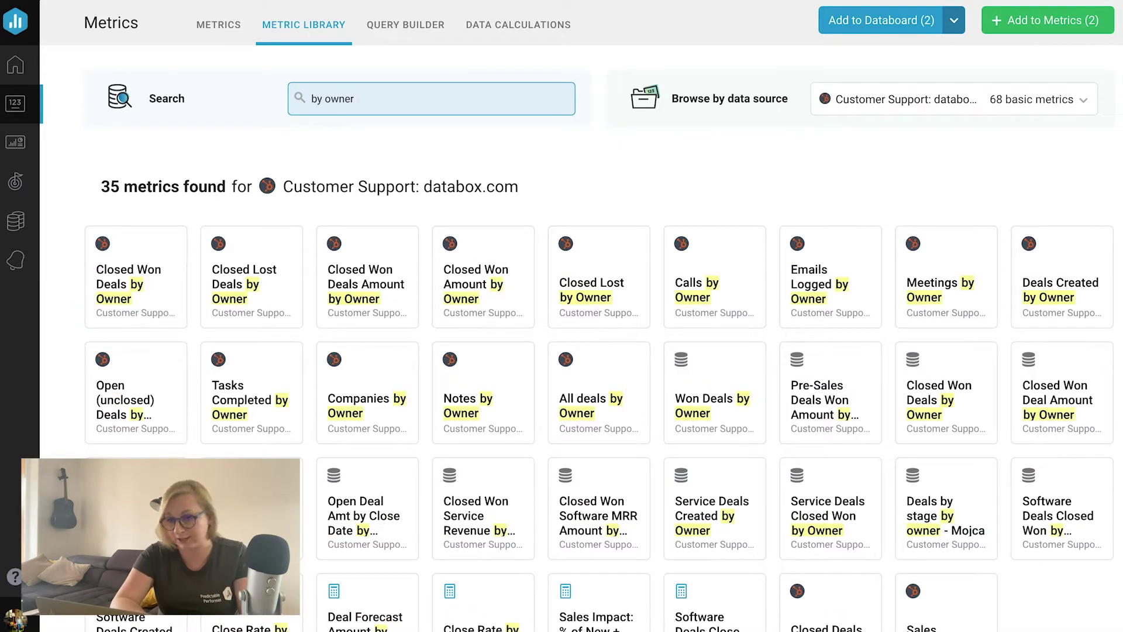
{"action": "left_click", "coordinate": [1076, 248]}
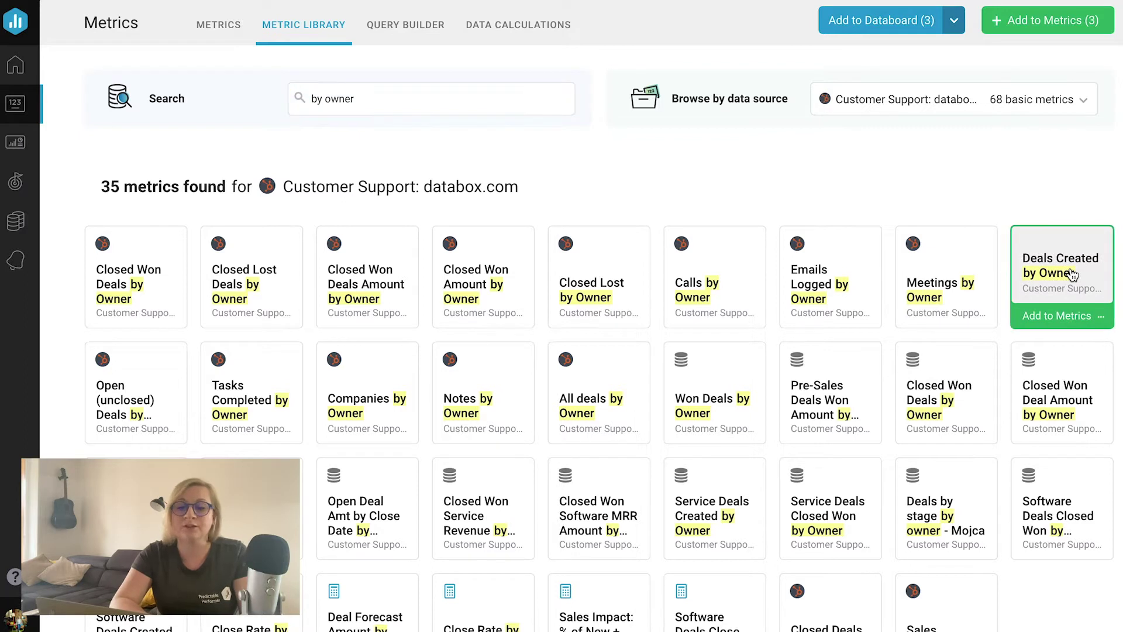
{"action": "left_click", "coordinate": [169, 289]}
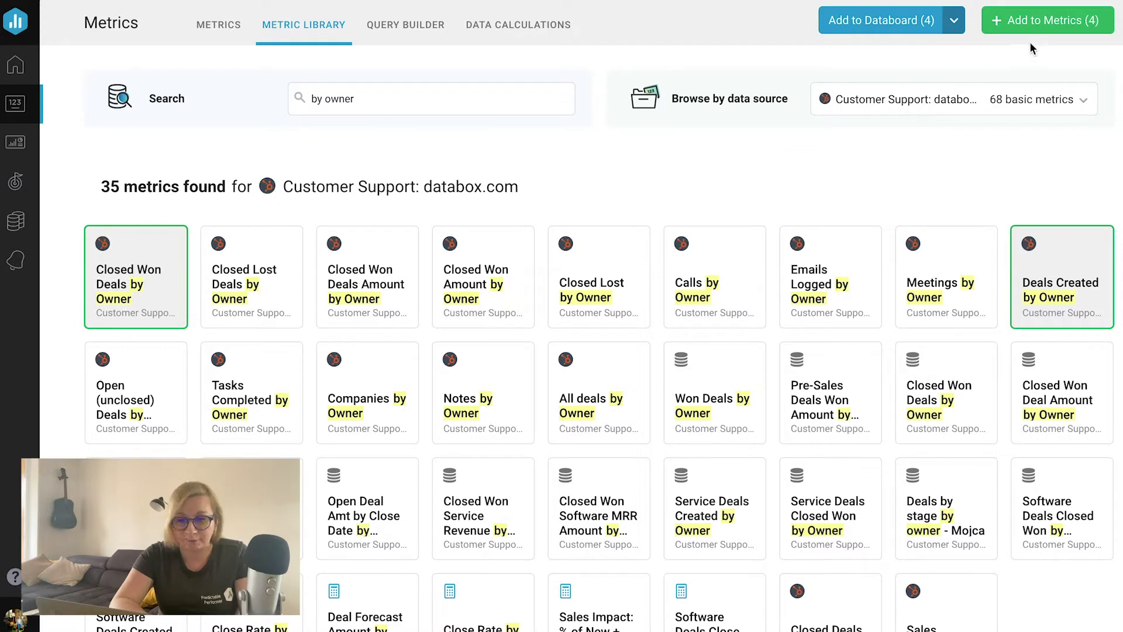
{"action": "left_click", "coordinate": [1071, 25]}
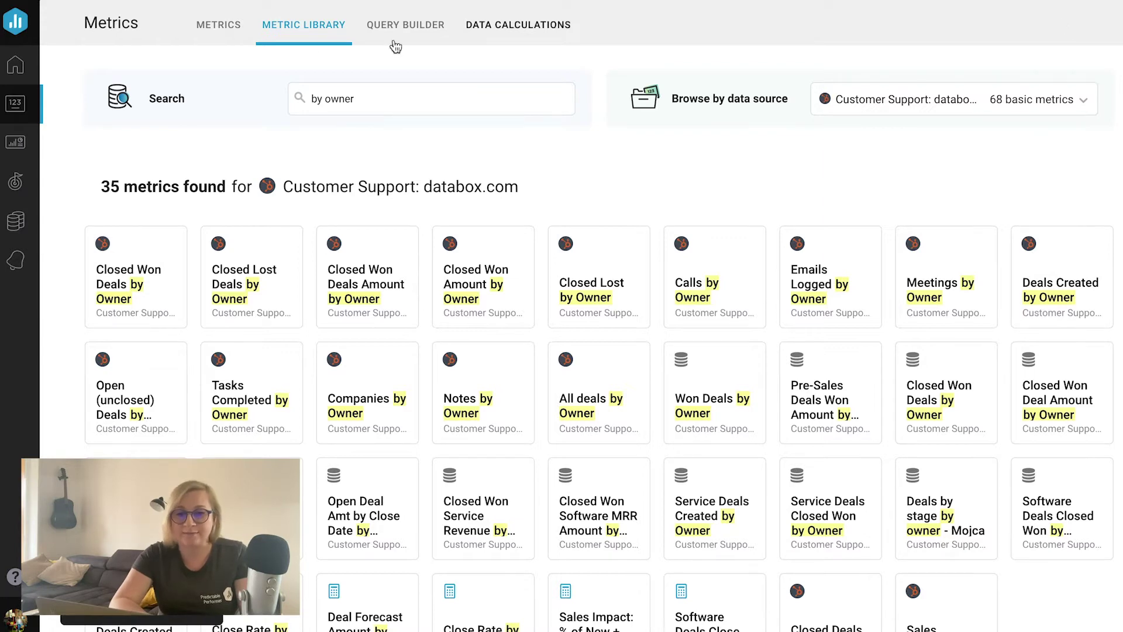
- In the list of added metrics, switch the Deals Created by Owner metric to a different deal owner by full name
{"action": "left_click", "coordinate": [236, 29]}
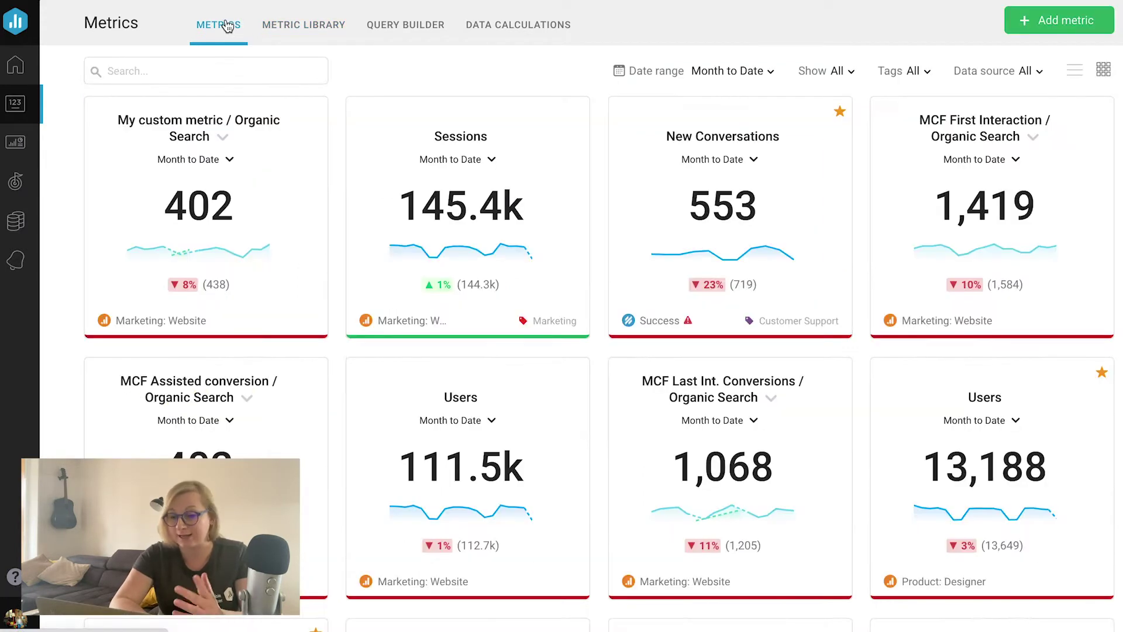
{"action": "scroll", "coordinate": [330, 156], "scroll_direction": "down", "scroll_amount": 7}
{"action": "scroll", "coordinate": [330, 162], "scroll_direction": "down", "scroll_amount": 1}
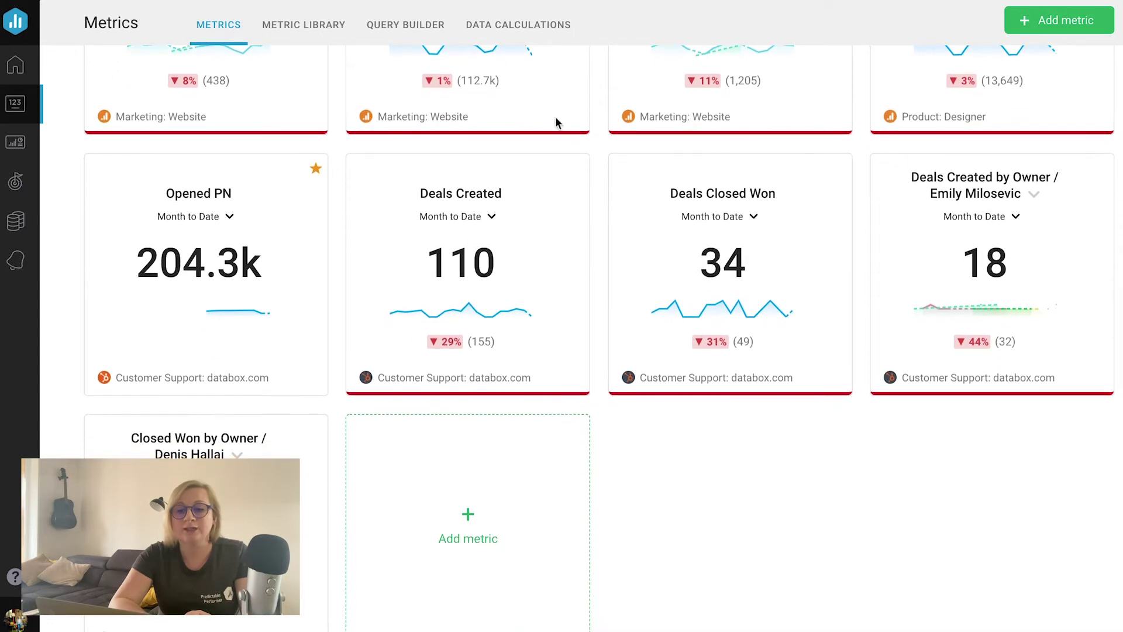
{"action": "left_click", "coordinate": [1034, 194]}
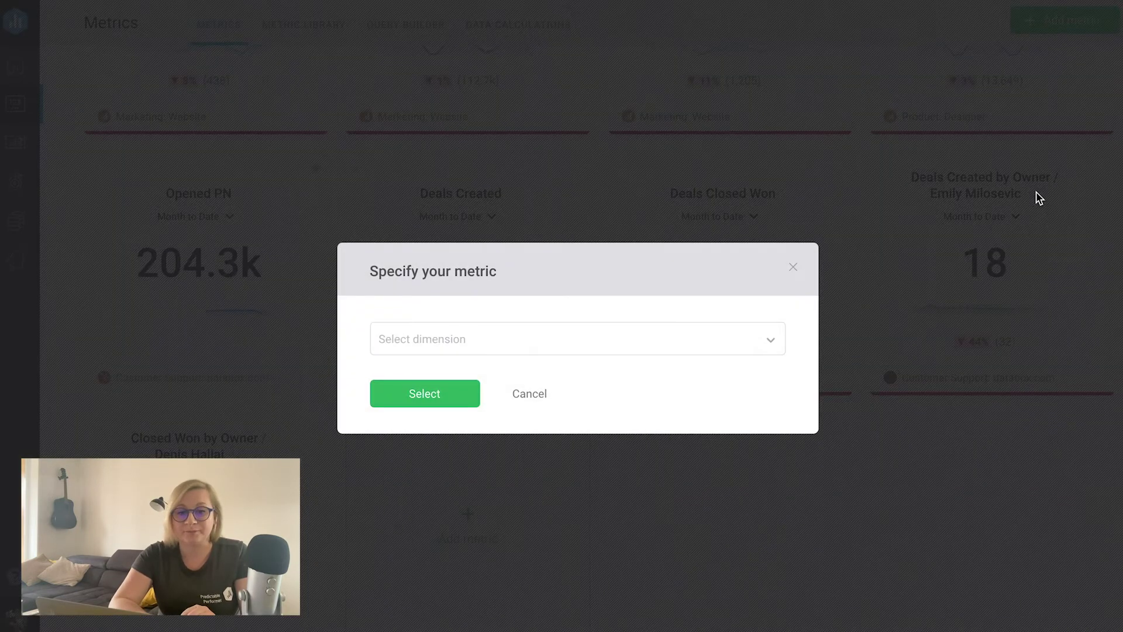
{"action": "left_click", "coordinate": [746, 342]}
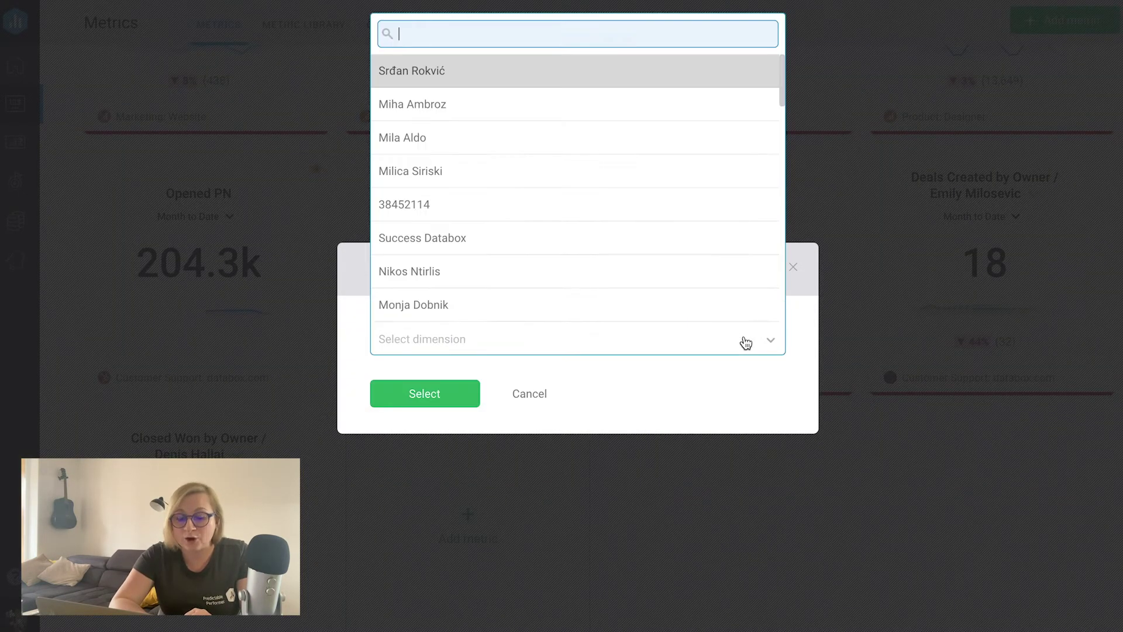
{"action": "type", "text": "mojca"}
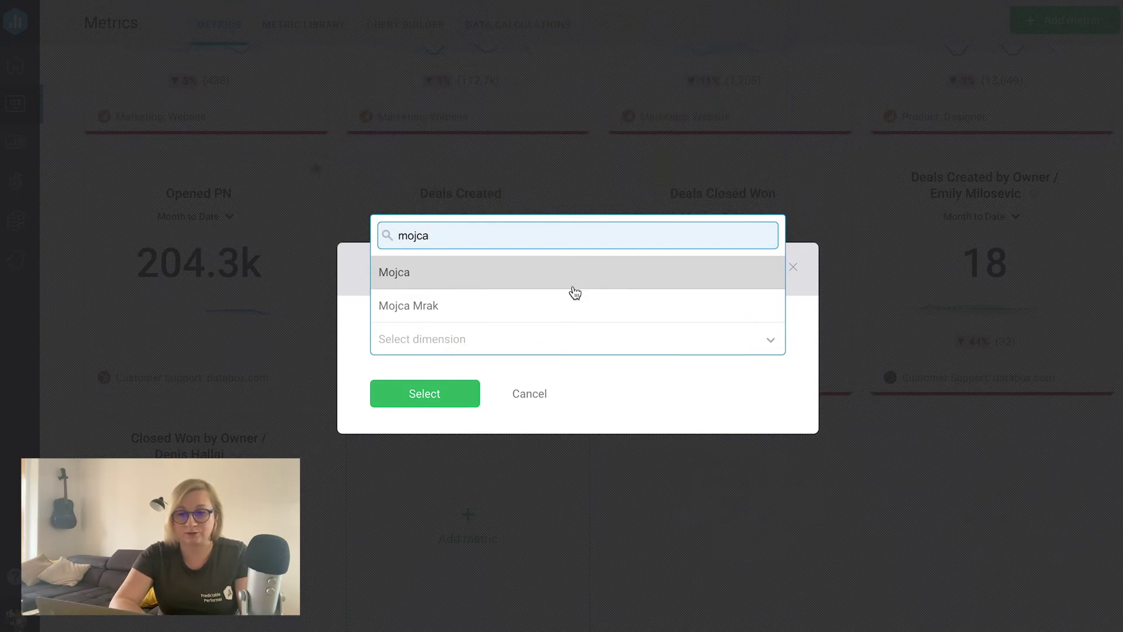
{"action": "left_click", "coordinate": [574, 304]}
{"action": "left_click", "coordinate": [465, 393]}
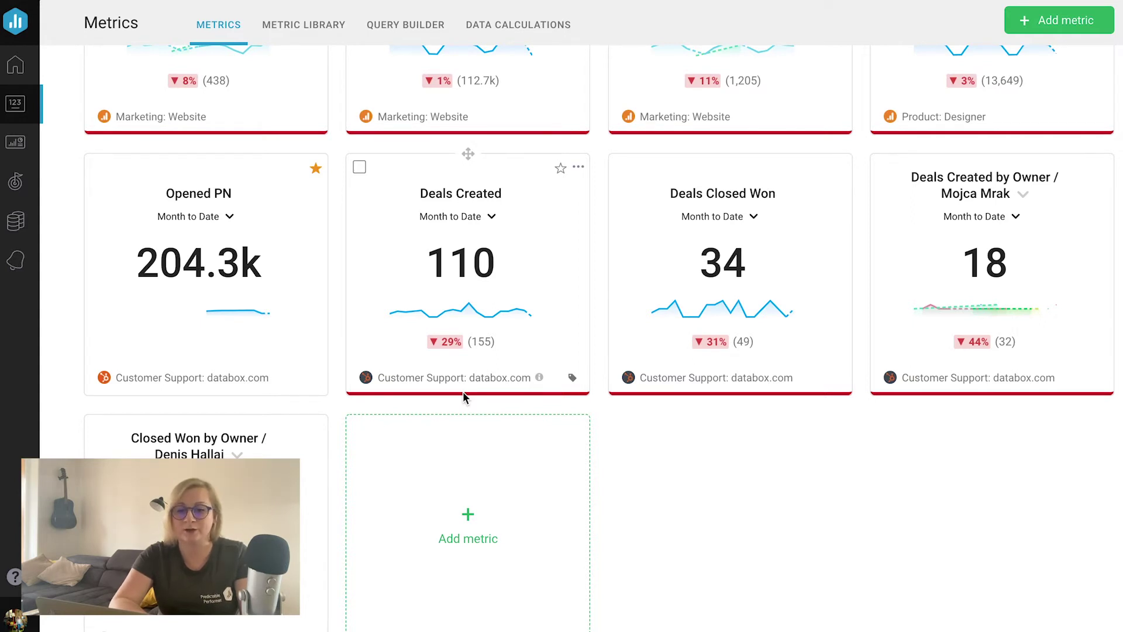
{"action": "scroll", "coordinate": [462, 392], "scroll_direction": "down", "scroll_amount": 2}
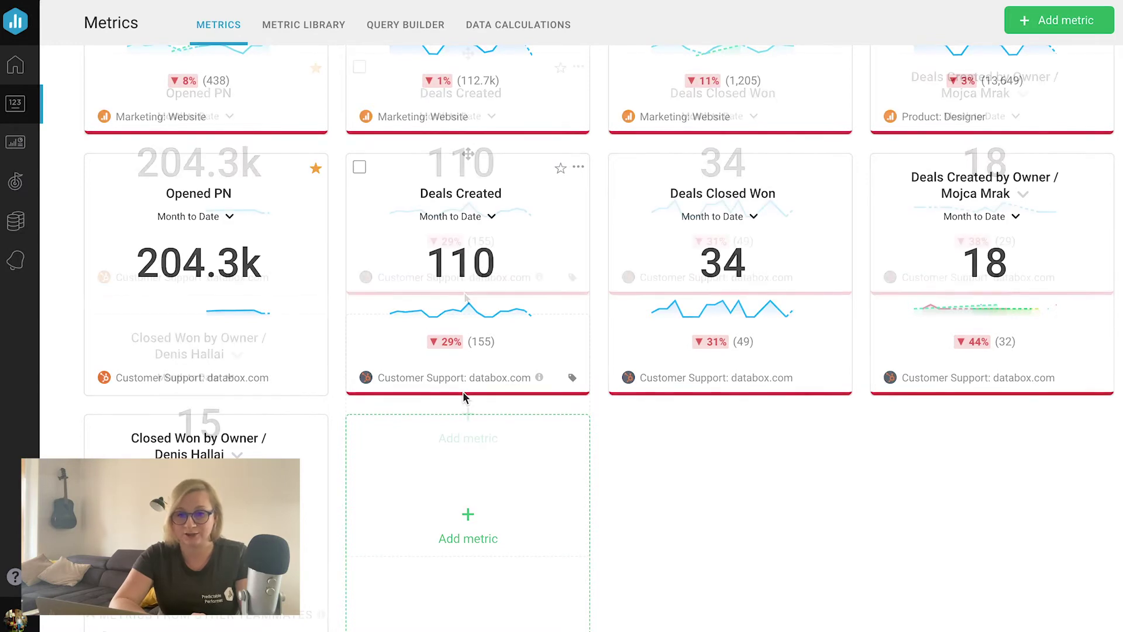
- Create a new data calculation with Closed Won Deals from the HubSpot CRM source as value A
{"action": "left_click", "coordinate": [521, 26]}
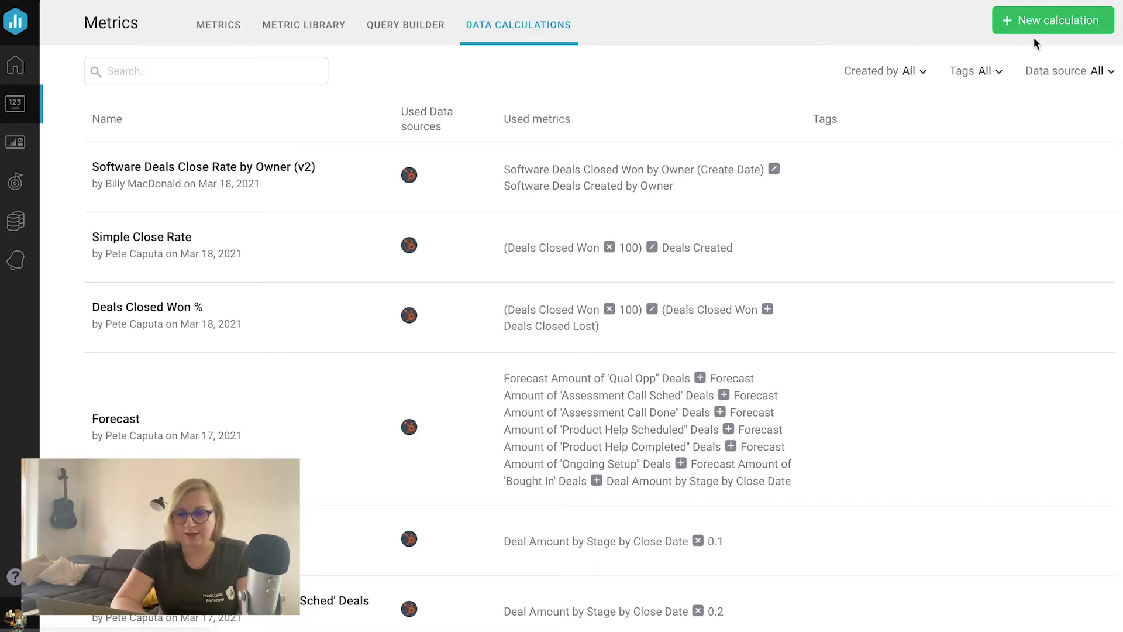
{"action": "left_click", "coordinate": [1057, 28]}
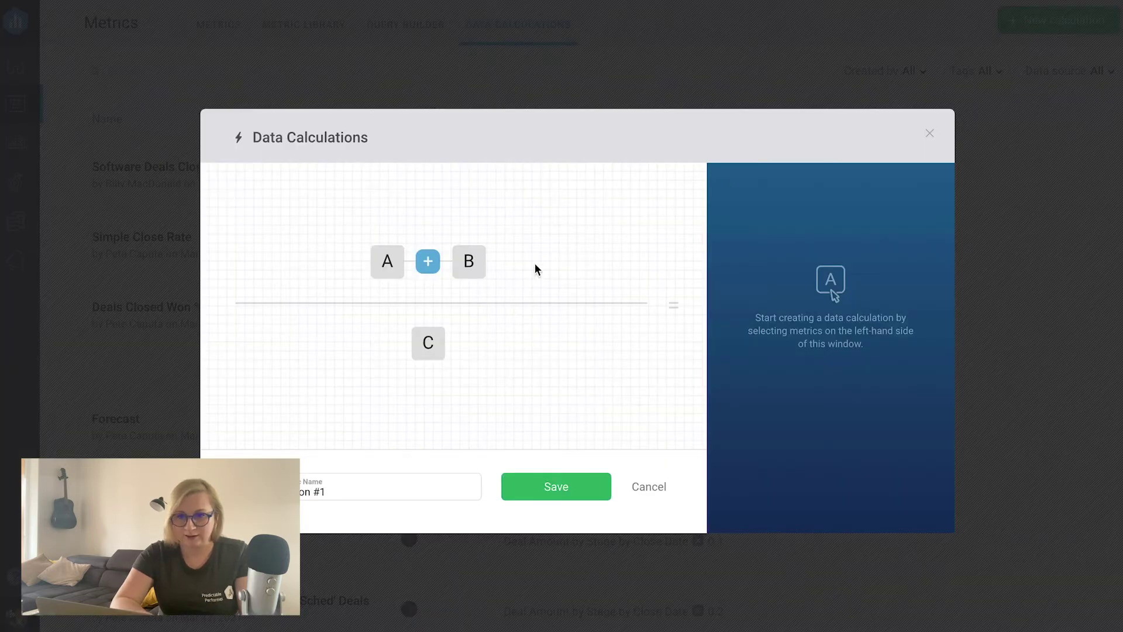
{"action": "left_click", "coordinate": [388, 263]}
{"action": "left_click", "coordinate": [376, 336]}
{"action": "type", "text": "hubspo"}
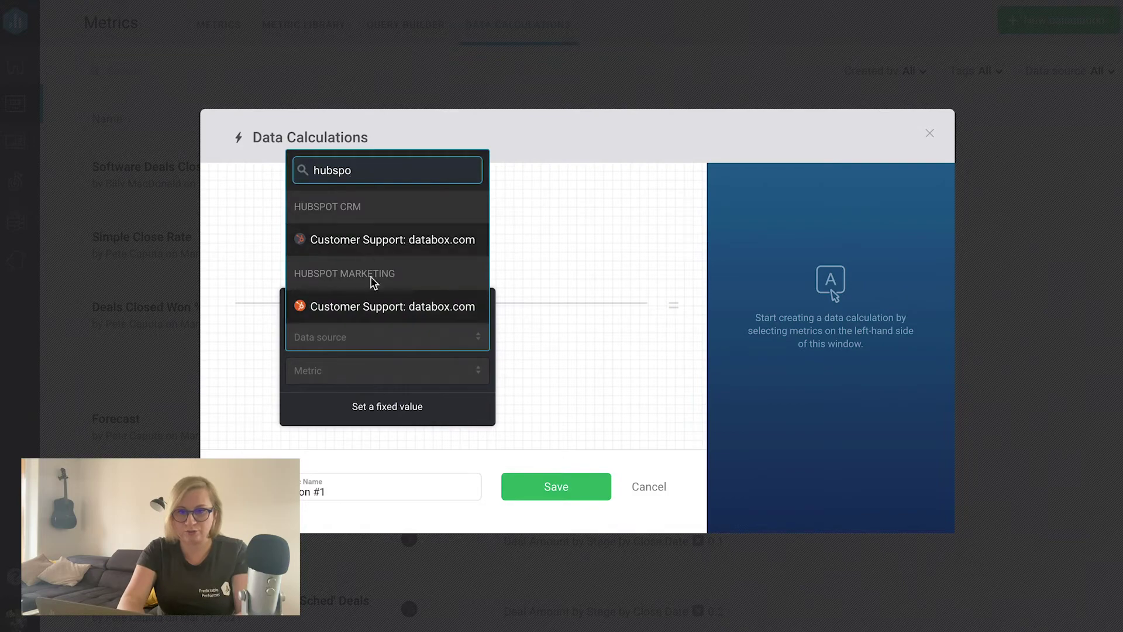
{"action": "left_click", "coordinate": [354, 250]}
{"action": "type", "text": "closed"}
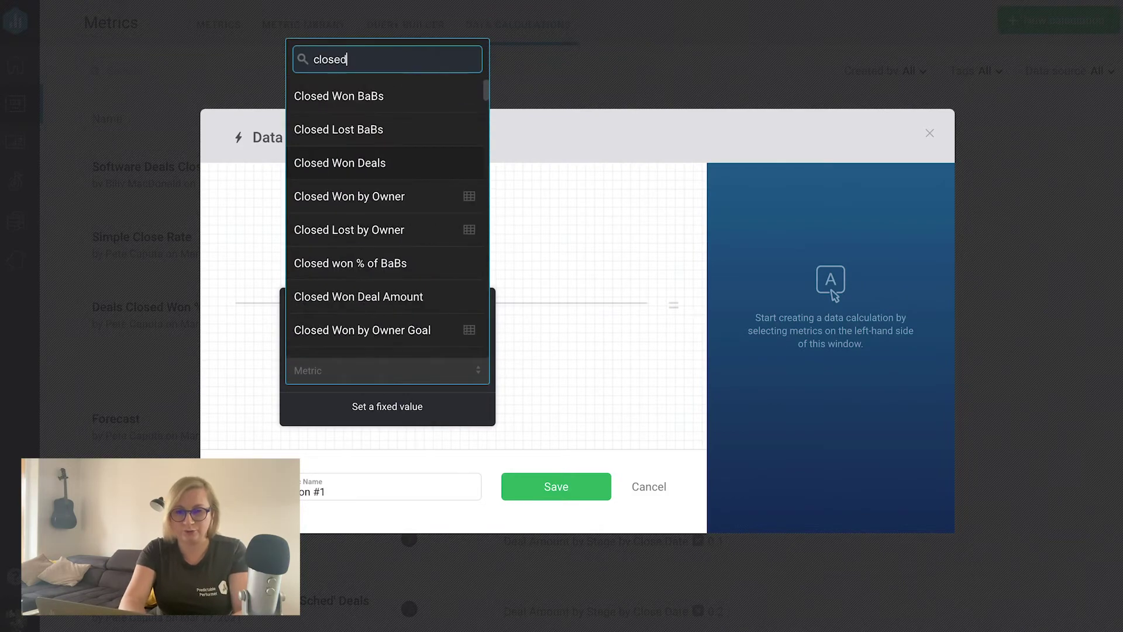
{"action": "left_click", "coordinate": [359, 169]}
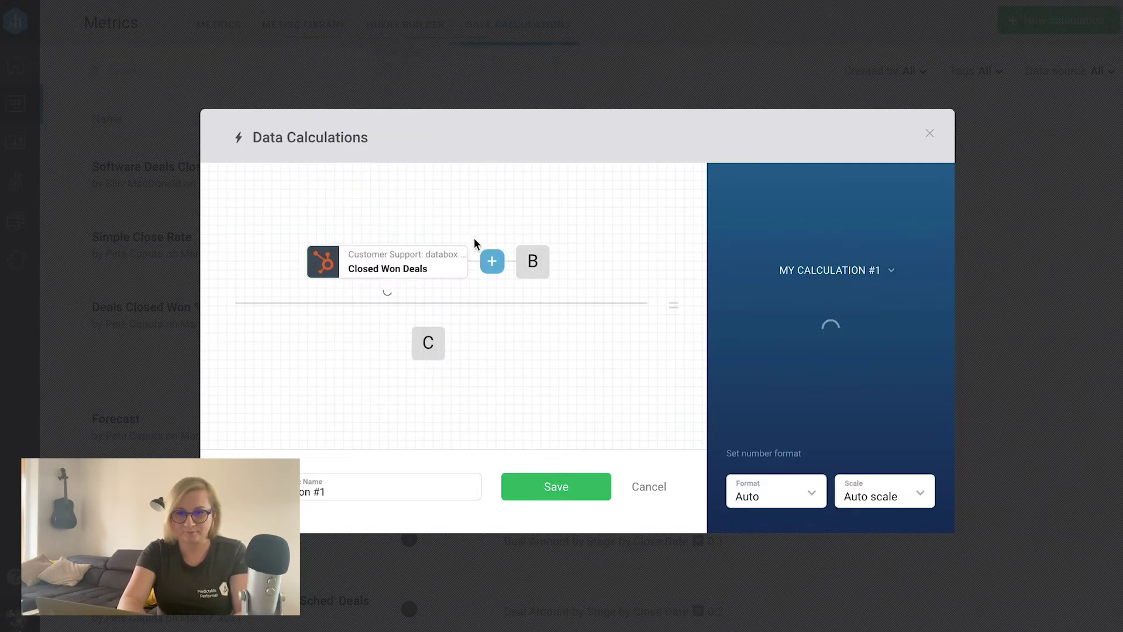
- Divide value A by the HubSpot CRM metric Deals Created as value B
{"action": "left_click", "coordinate": [492, 262]}
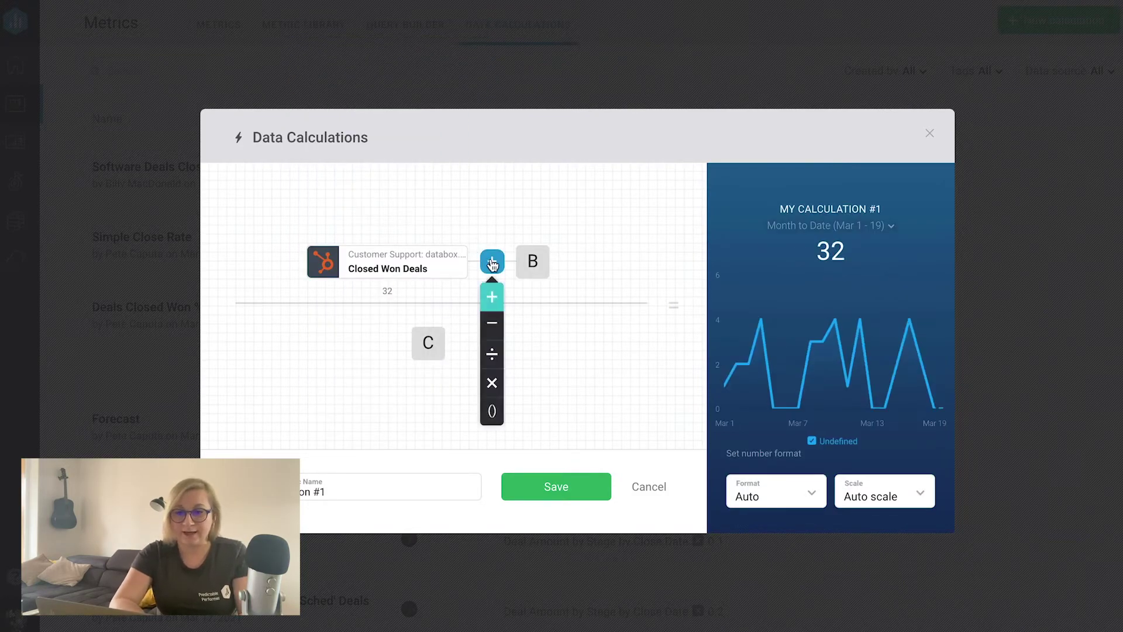
{"action": "left_click", "coordinate": [493, 352]}
{"action": "left_click", "coordinate": [534, 264]}
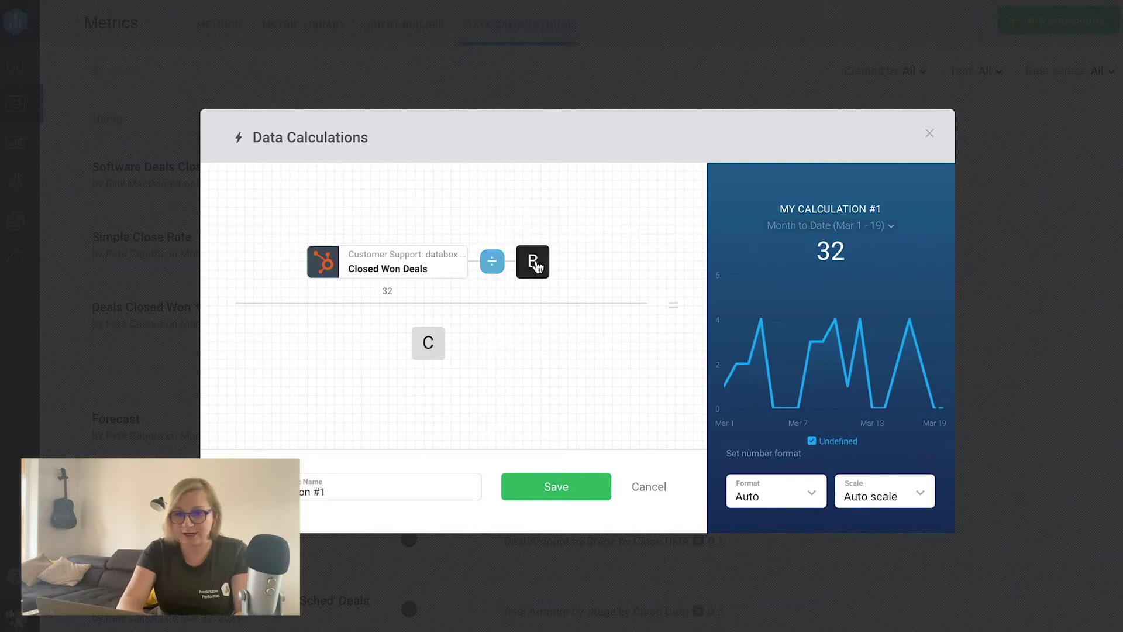
{"action": "left_click", "coordinate": [522, 349]}
{"action": "type", "text": "hubspot"}
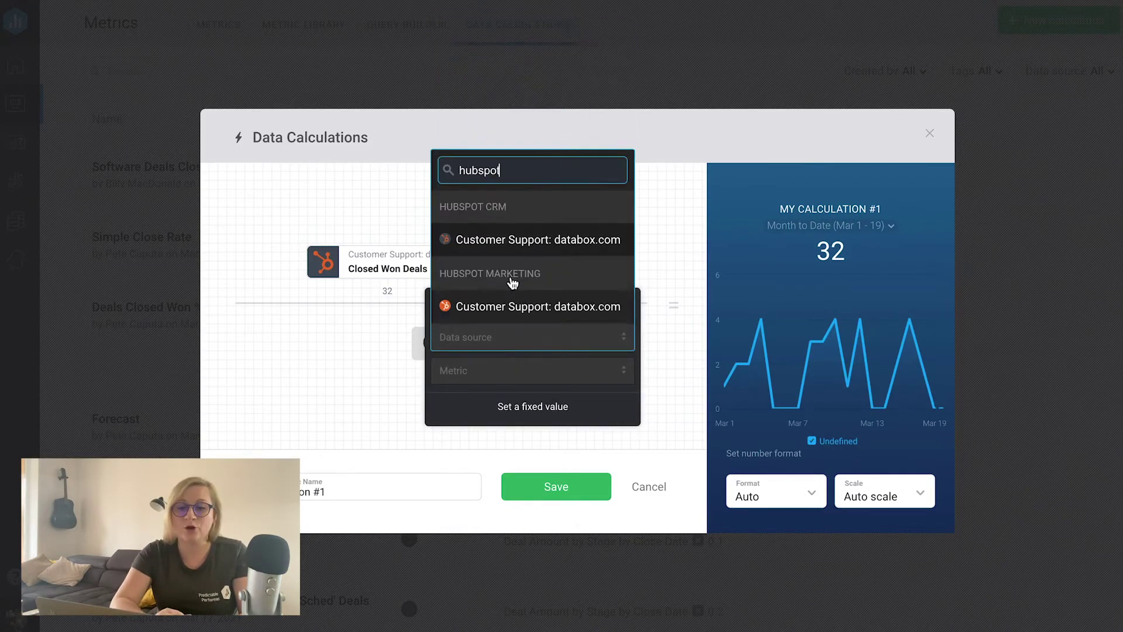
{"action": "left_click", "coordinate": [507, 251]}
{"action": "type", "text": "deals"}
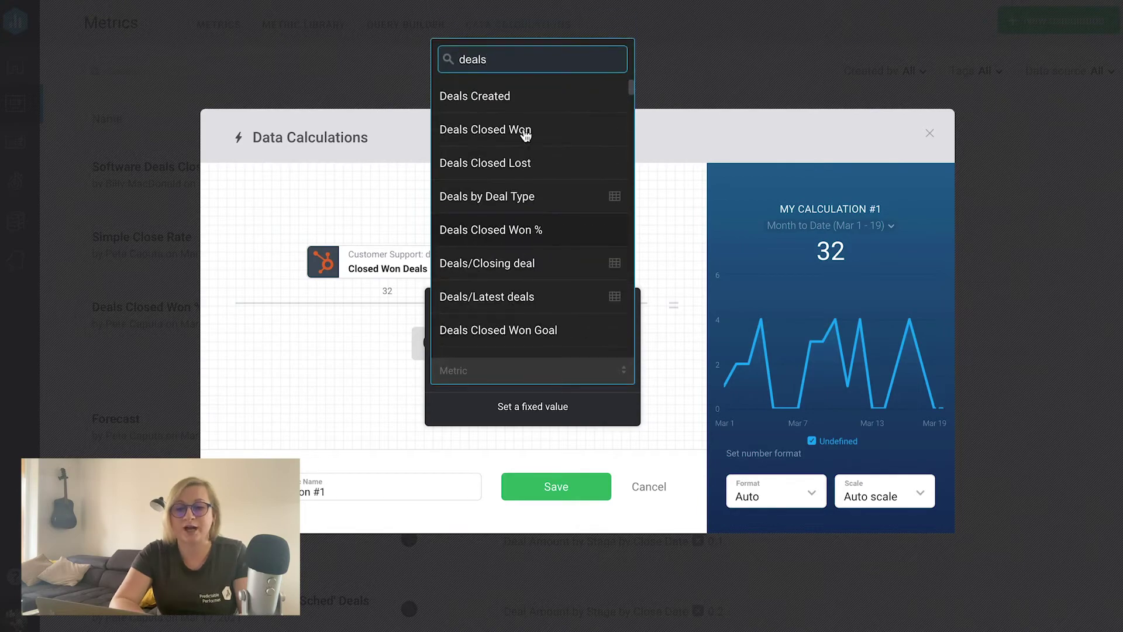
{"action": "left_click", "coordinate": [511, 99]}
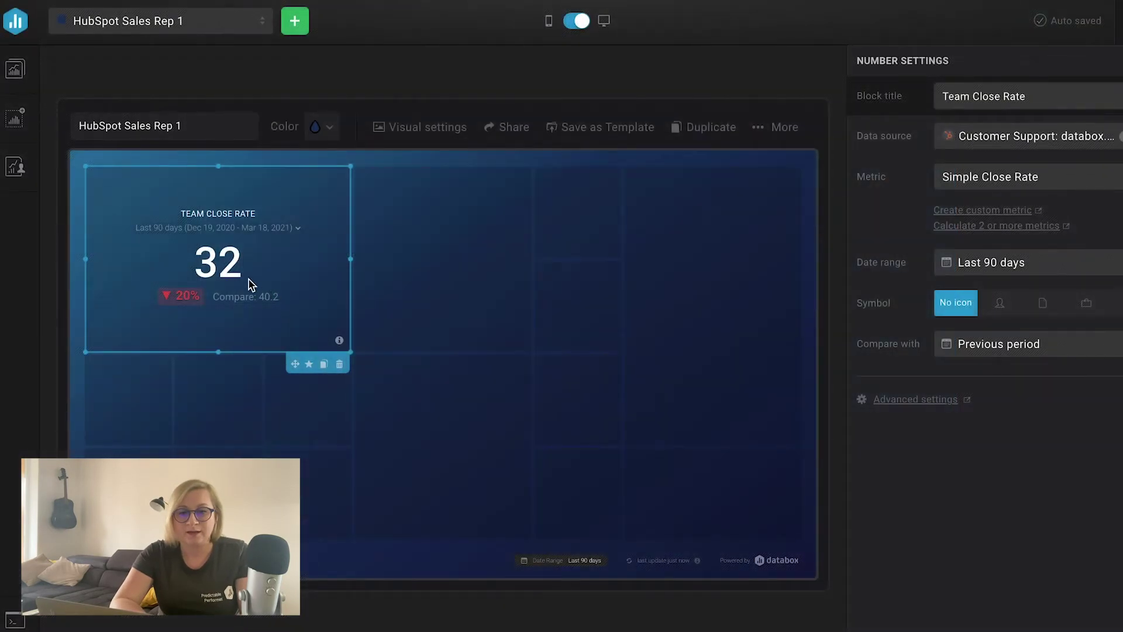
- Start a new data calculation from the calculated HubSpot CRM metrics in the databoard's metric library
{"action": "left_click", "coordinate": [26, 81]}
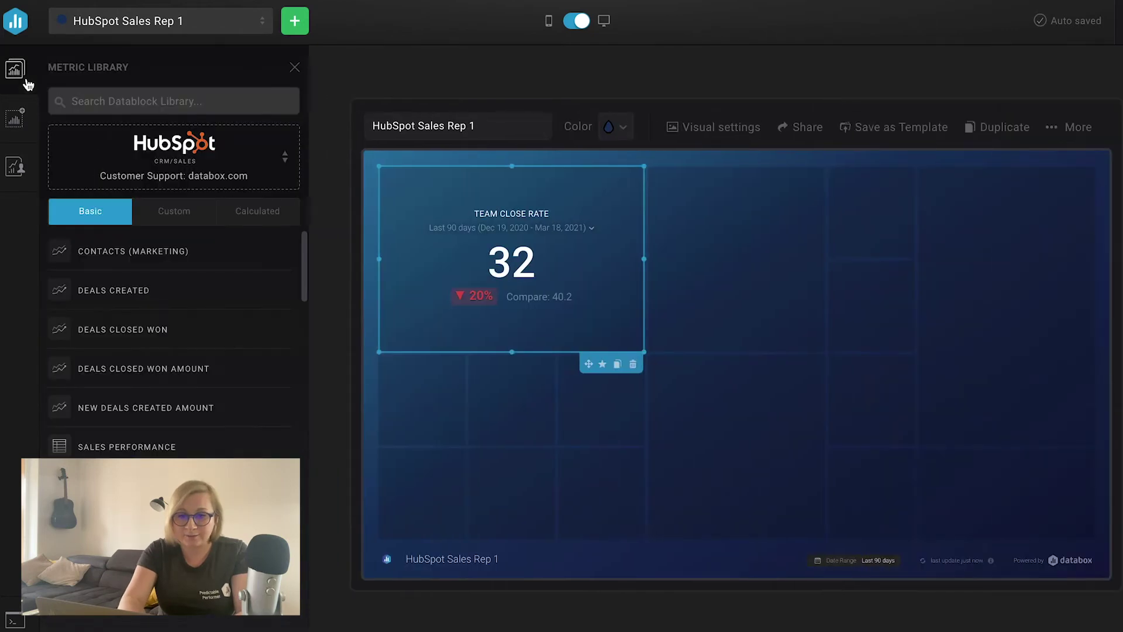
{"action": "left_click", "coordinate": [258, 218]}
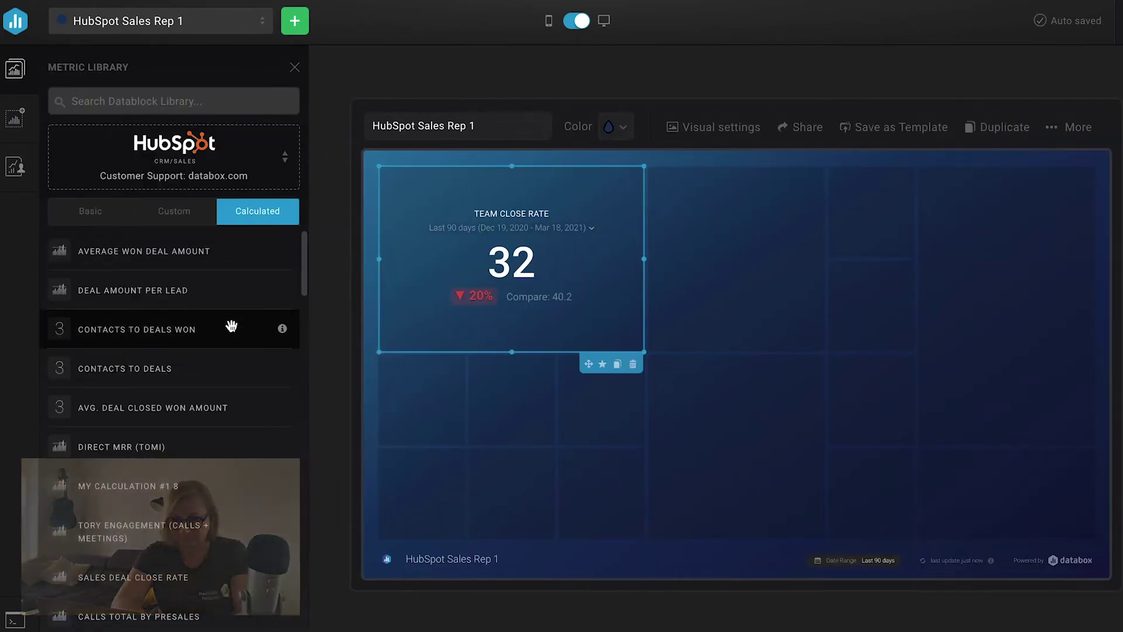
{"action": "scroll", "coordinate": [275, 526], "scroll_direction": "down", "scroll_amount": 15}
{"action": "left_click", "coordinate": [191, 624]}
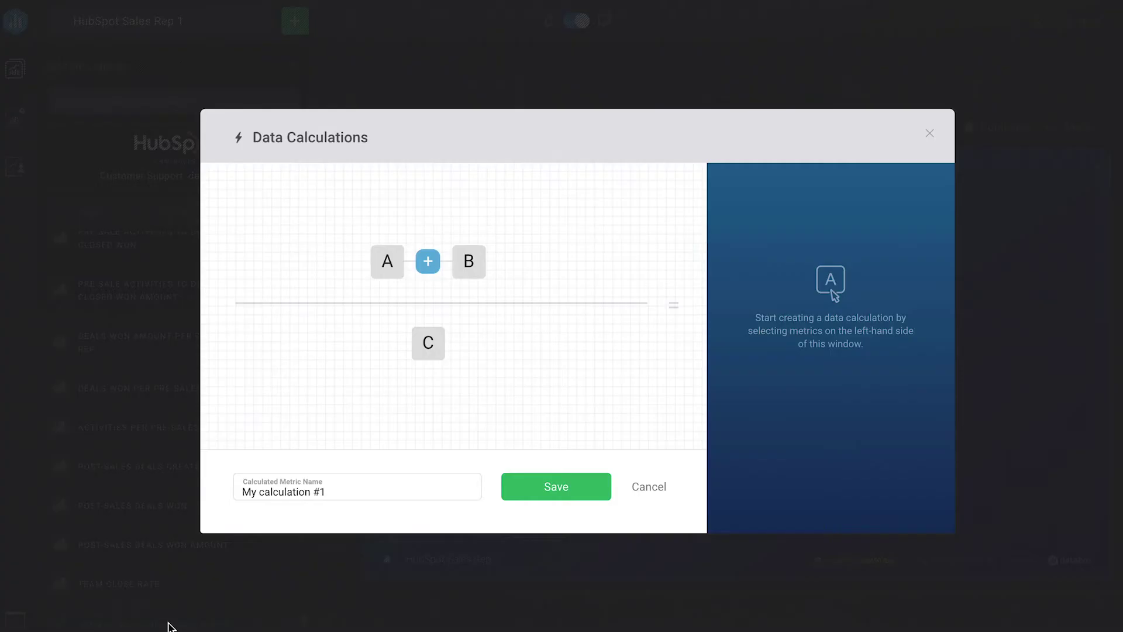
- Set value A of the calculation to Closed Won by Owner from the HubSpot CRM source
{"action": "left_click", "coordinate": [386, 261]}
{"action": "left_click", "coordinate": [378, 345]}
{"action": "type", "text": "husp"}
{"action": "key", "text": "BackSpace"}
{"action": "key", "text": "BackSpace"}
{"action": "type", "text": "b"}
{"action": "left_click", "coordinate": [376, 246]}
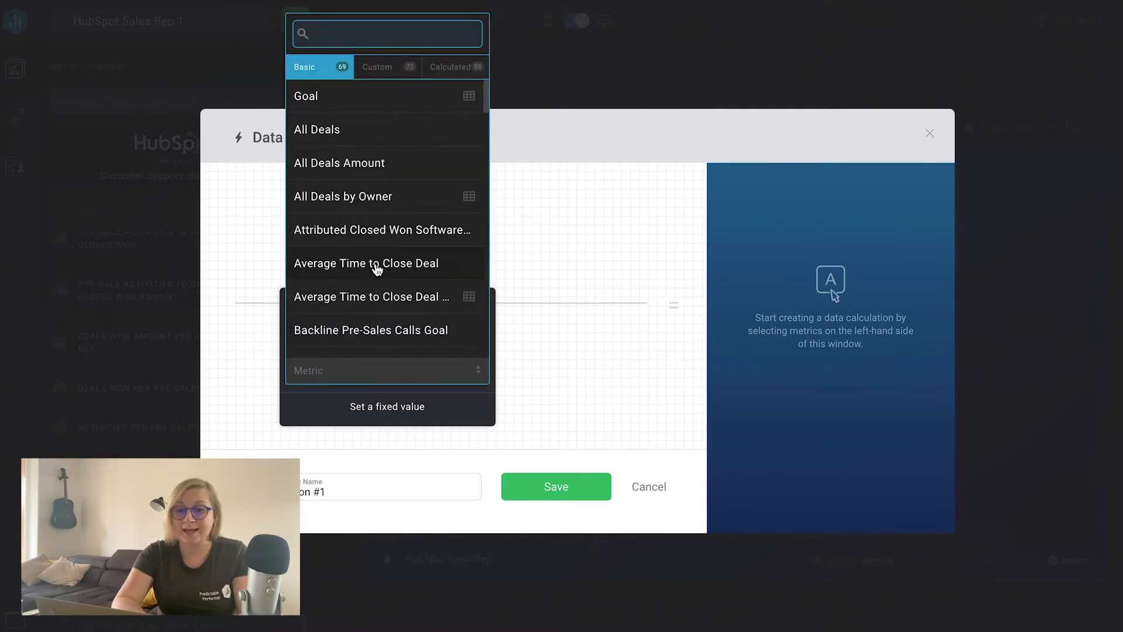
{"action": "type", "text": "closed"}
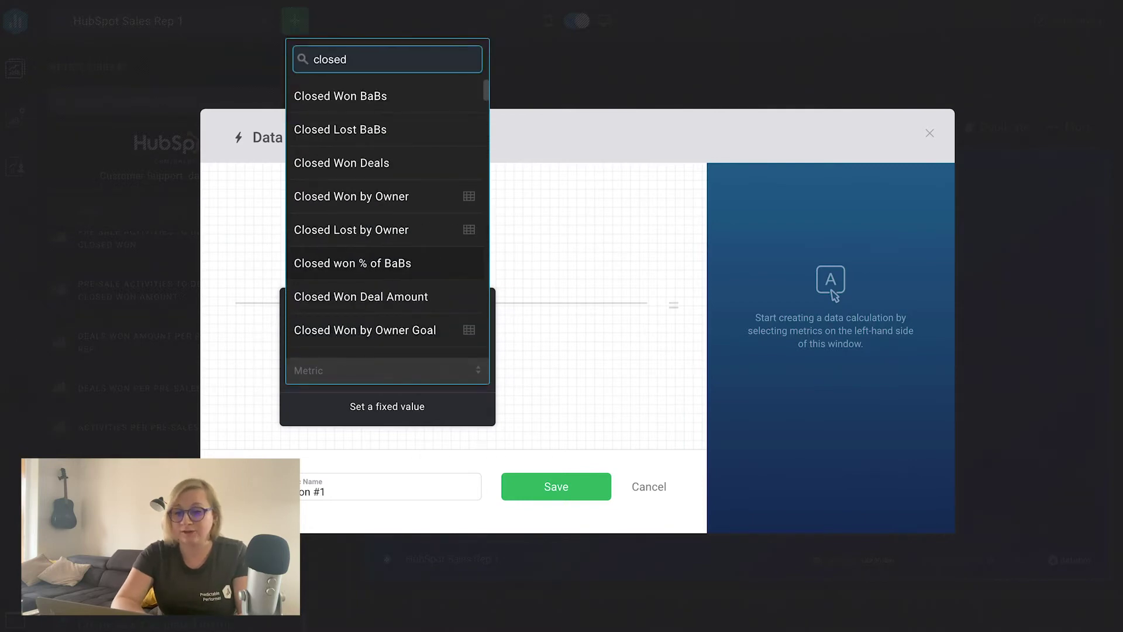
{"action": "left_click", "coordinate": [401, 199]}
- Divide Closed Won by Owner by the HubSpot CRM metric Deals Created by Owner as value B
{"action": "left_click", "coordinate": [492, 263]}
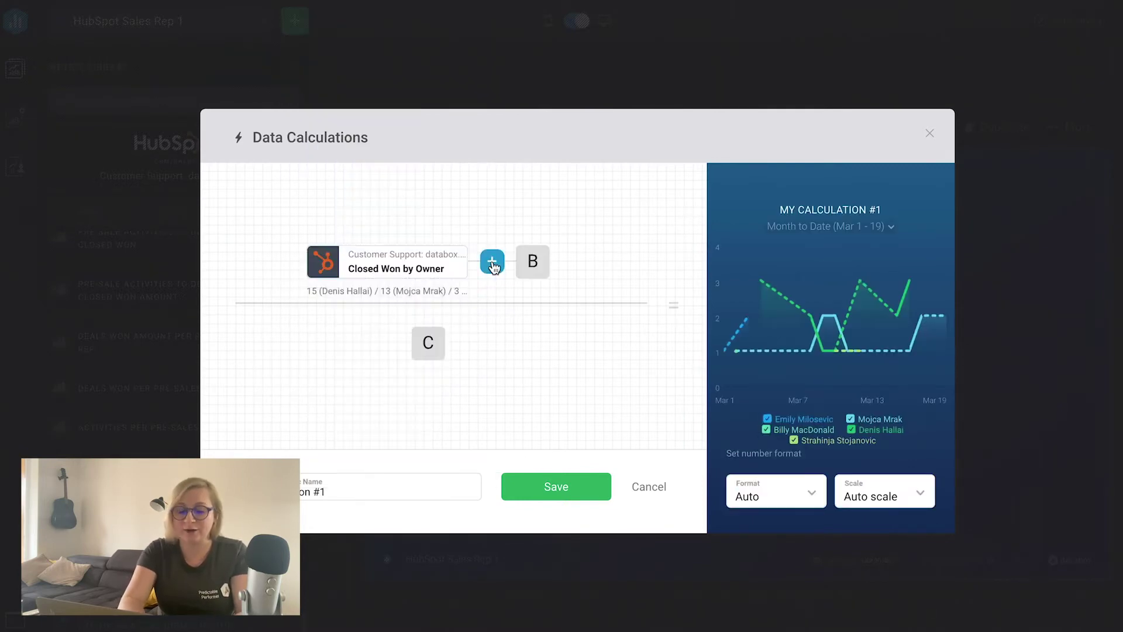
{"action": "left_click", "coordinate": [492, 262]}
{"action": "left_click", "coordinate": [498, 354]}
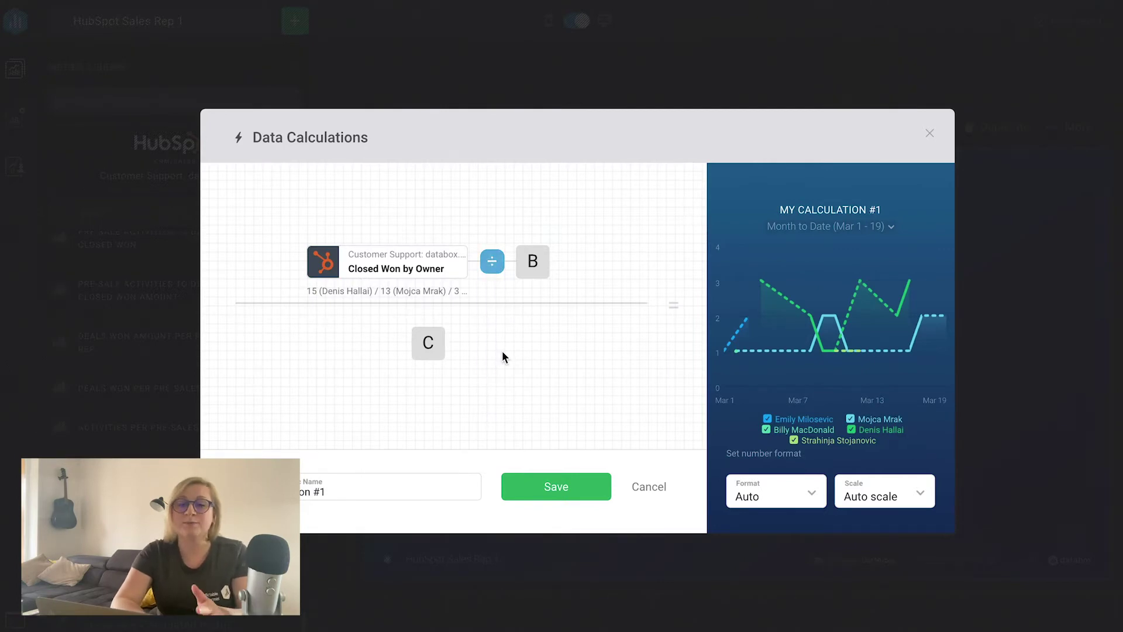
{"action": "left_click", "coordinate": [533, 261]}
{"action": "left_click", "coordinate": [529, 344]}
{"action": "type", "text": "hubsp"}
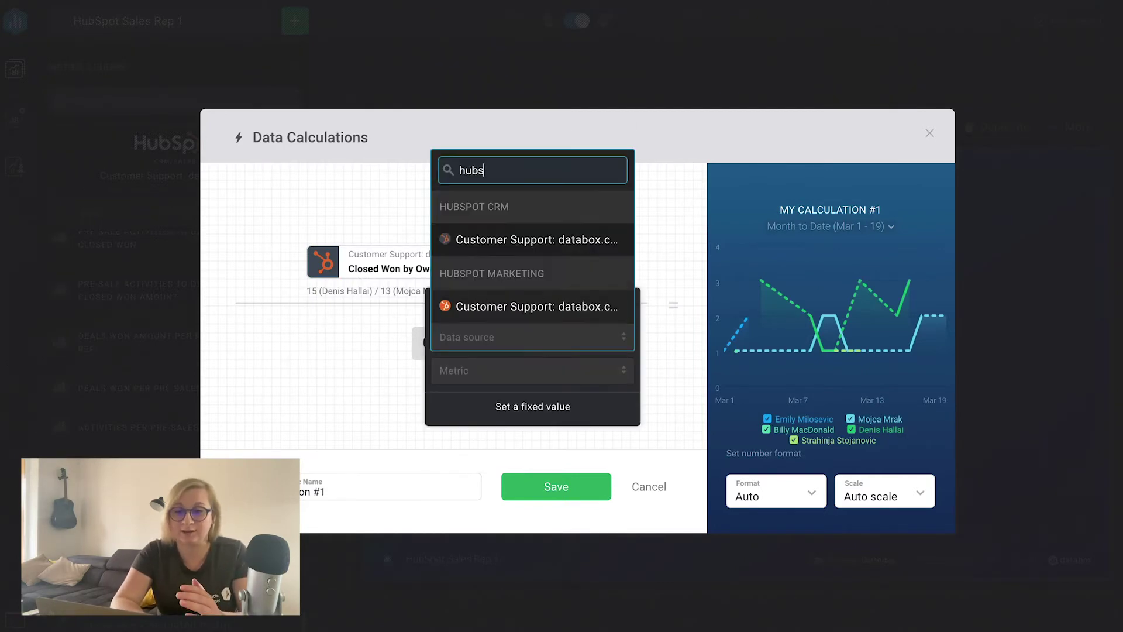
{"action": "left_click", "coordinate": [514, 253]}
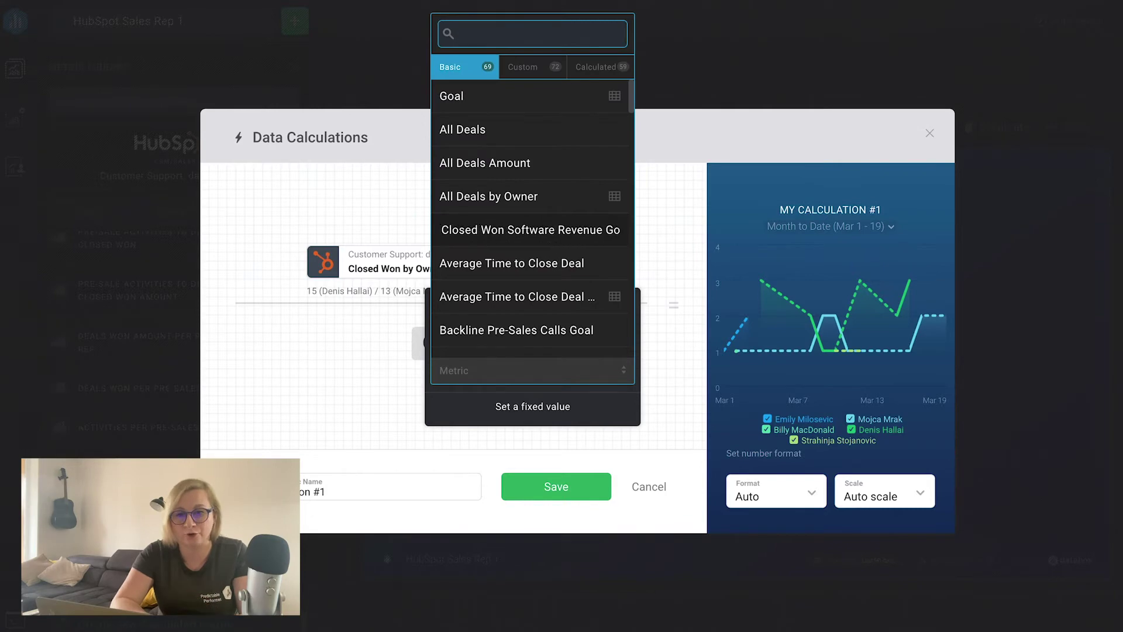
{"action": "type", "text": "created"}
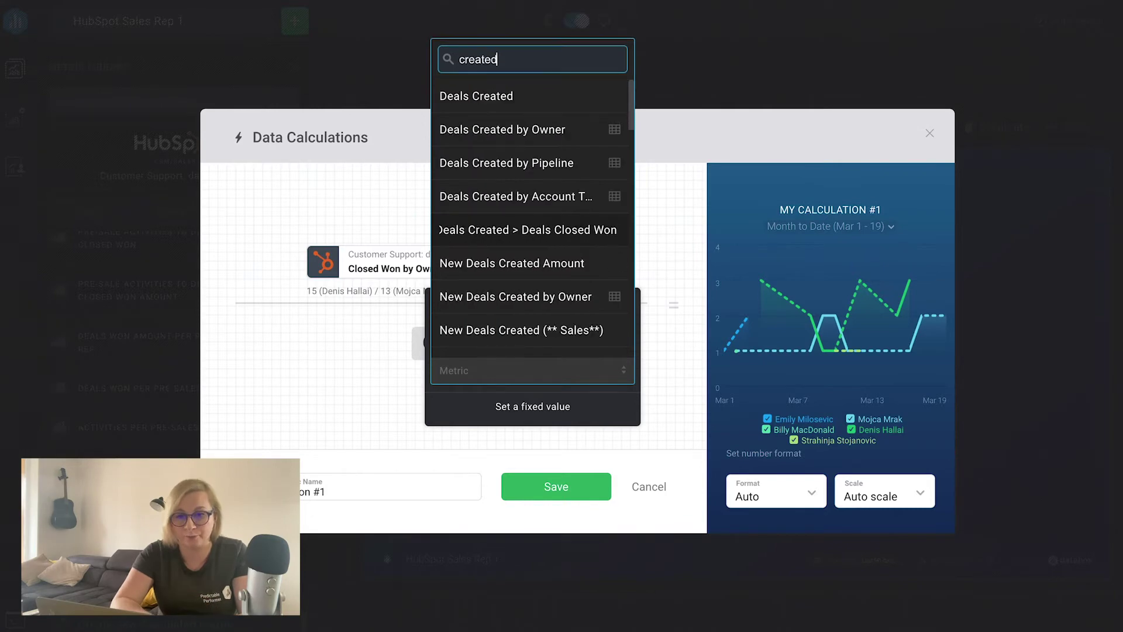
{"action": "left_click", "coordinate": [542, 130]}
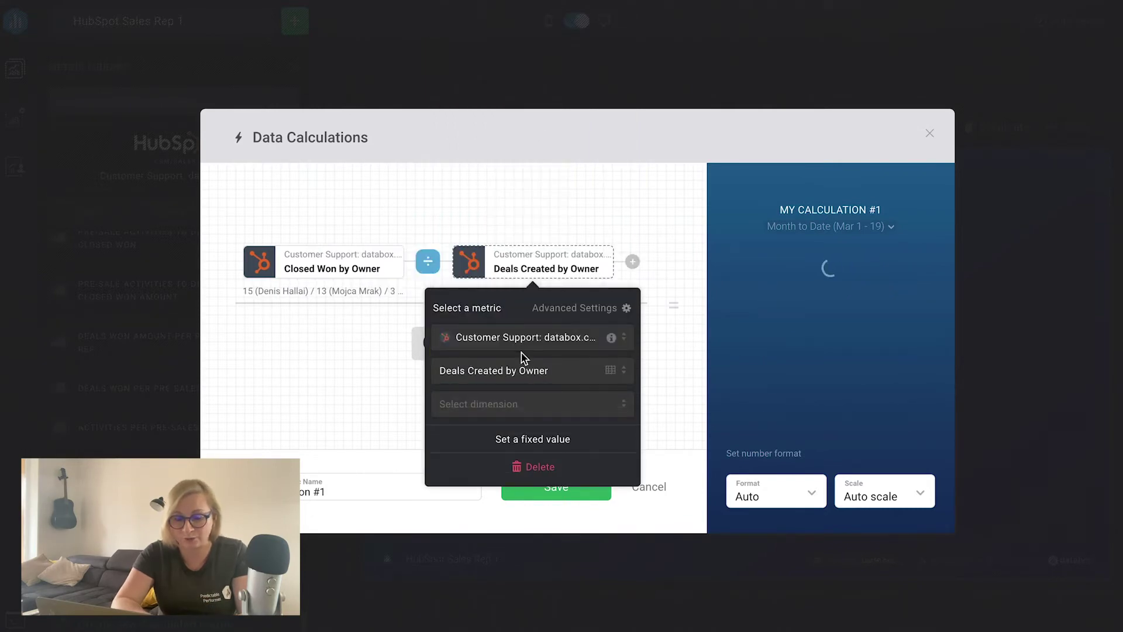
{"action": "left_click", "coordinate": [514, 410]}
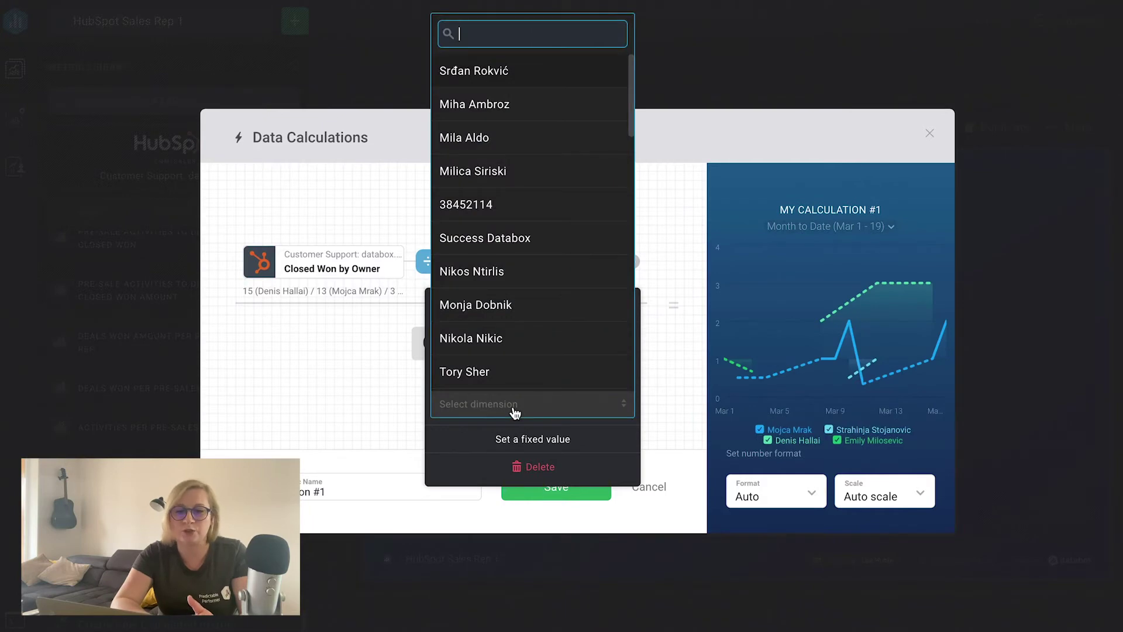
{"action": "scroll", "coordinate": [526, 339], "scroll_direction": "down", "scroll_amount": 5}
{"action": "scroll", "coordinate": [529, 342], "scroll_direction": "up", "scroll_amount": 4}
{"action": "scroll", "coordinate": [529, 342], "scroll_direction": "up", "scroll_amount": 1}
{"action": "left_click", "coordinate": [521, 412]}
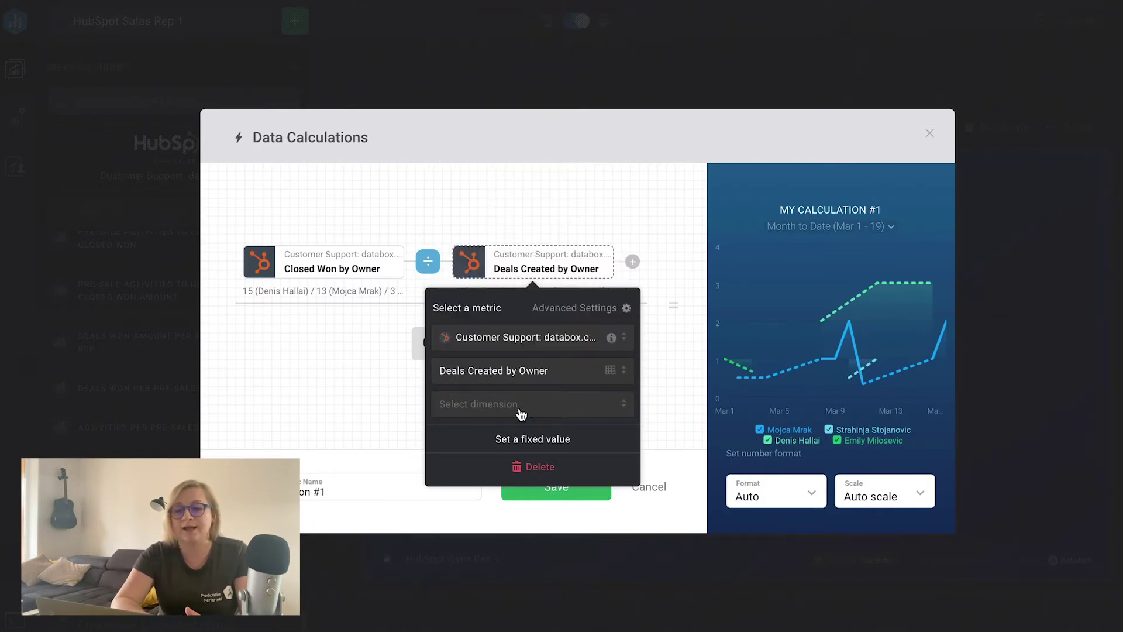
- Name the calculation "Close Rate by Owner" and save it
{"action": "left_click", "coordinate": [353, 486]}
{"action": "triple_click", "coordinate": [338, 488]}
{"action": "key", "text": "BackSpace"}
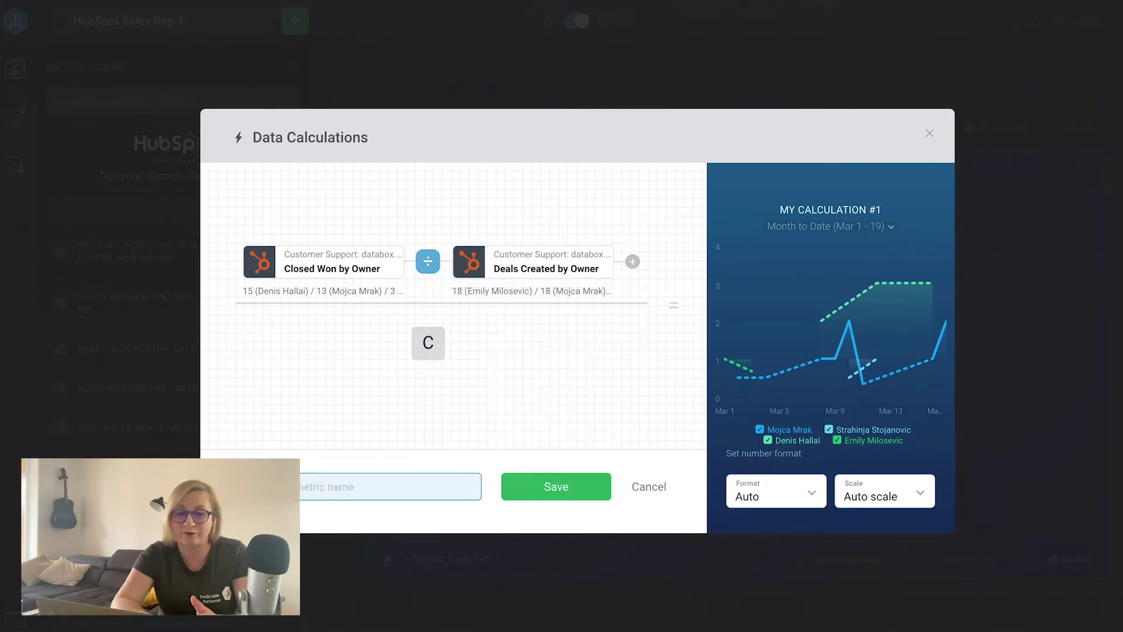
{"action": "type", "text": "Close Rate by Owner"}
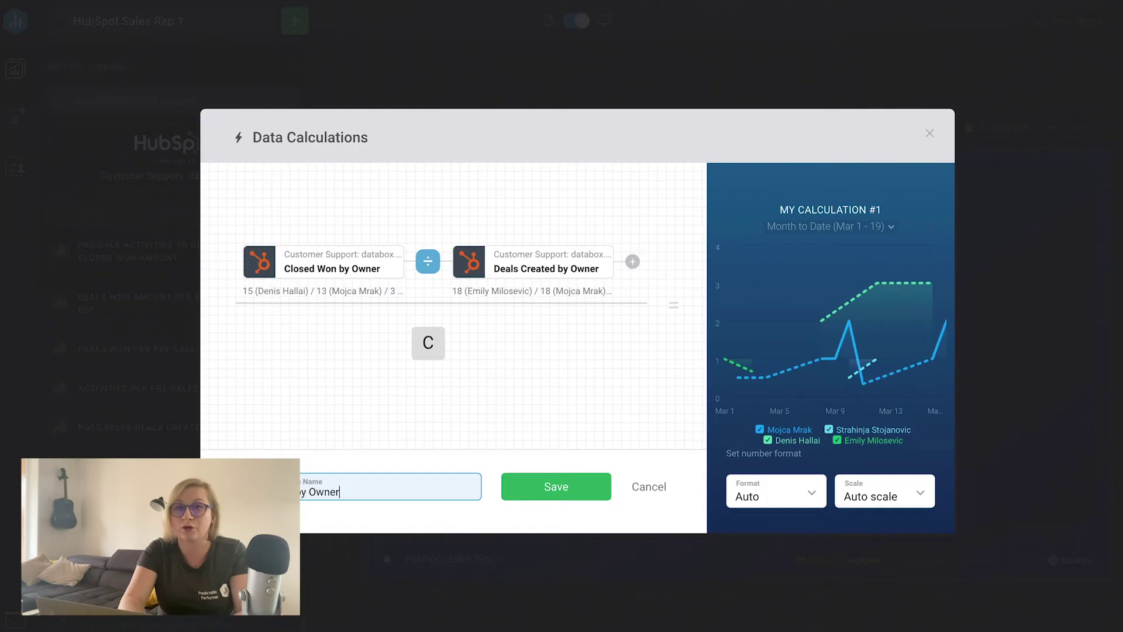
{"action": "left_click", "coordinate": [564, 496]}
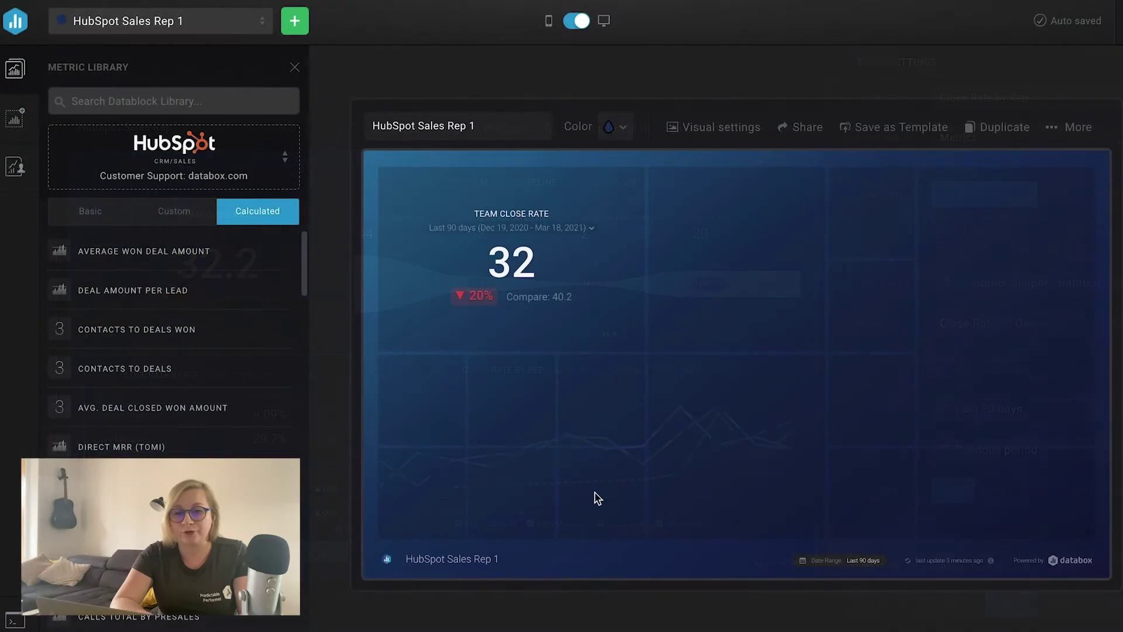
- Add a table block directly below the Team Close Rate block and enlarge it to the same size
{"action": "left_click", "coordinate": [17, 128]}
{"action": "left_click_drag", "start_coordinate": [143, 200], "coordinate": [430, 413]}
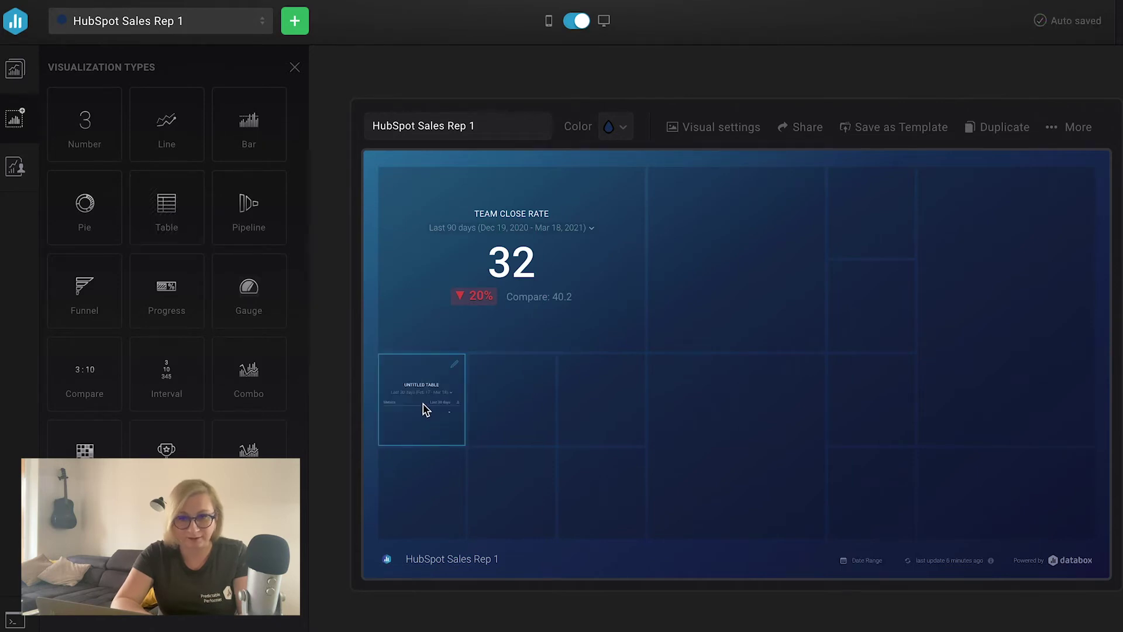
{"action": "left_click_drag", "start_coordinate": [175, 454], "coordinate": [344, 530]}
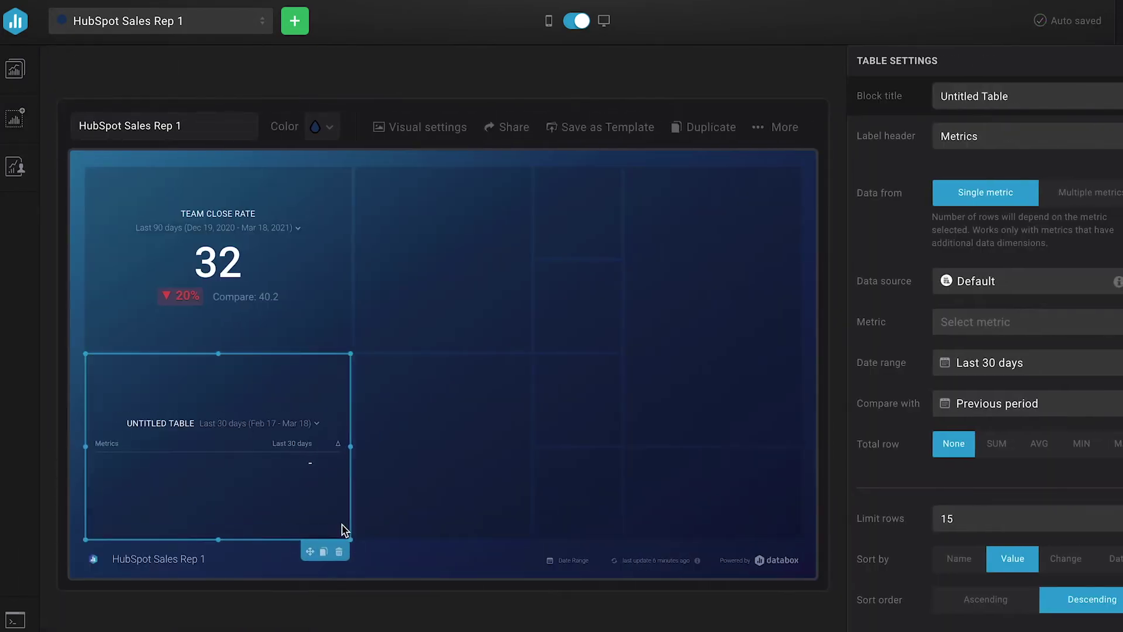
- Set the table's data source to the HubSpot CRM account and its metric to Close Rate by Owner
{"action": "left_click", "coordinate": [1012, 287]}
{"action": "type", "text": "hubspot"}
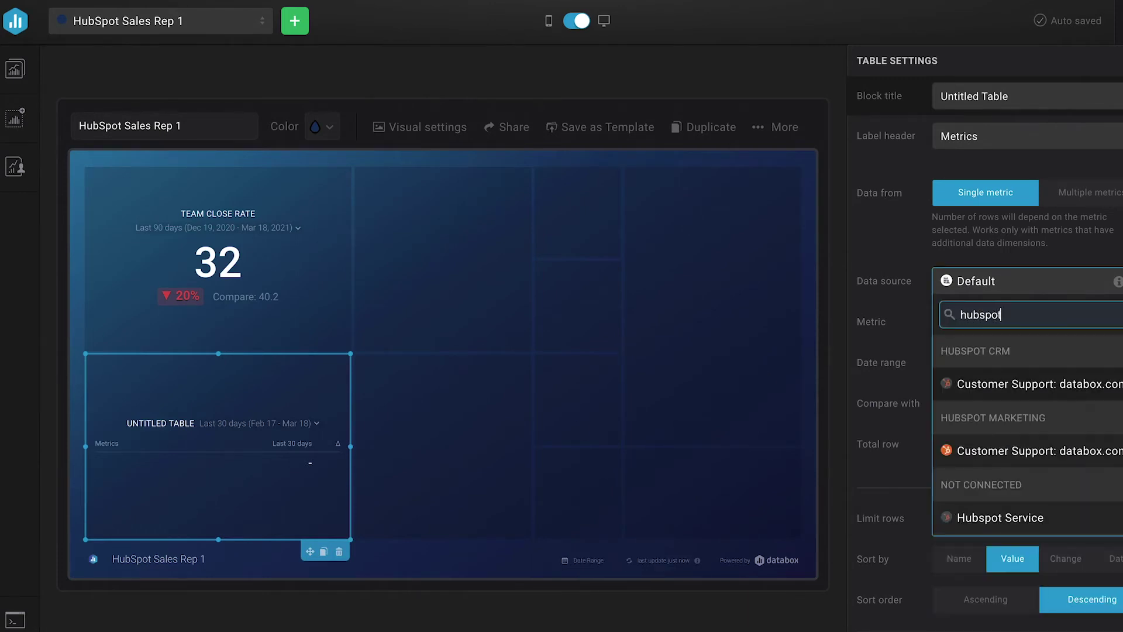
{"action": "left_click", "coordinate": [1008, 384]}
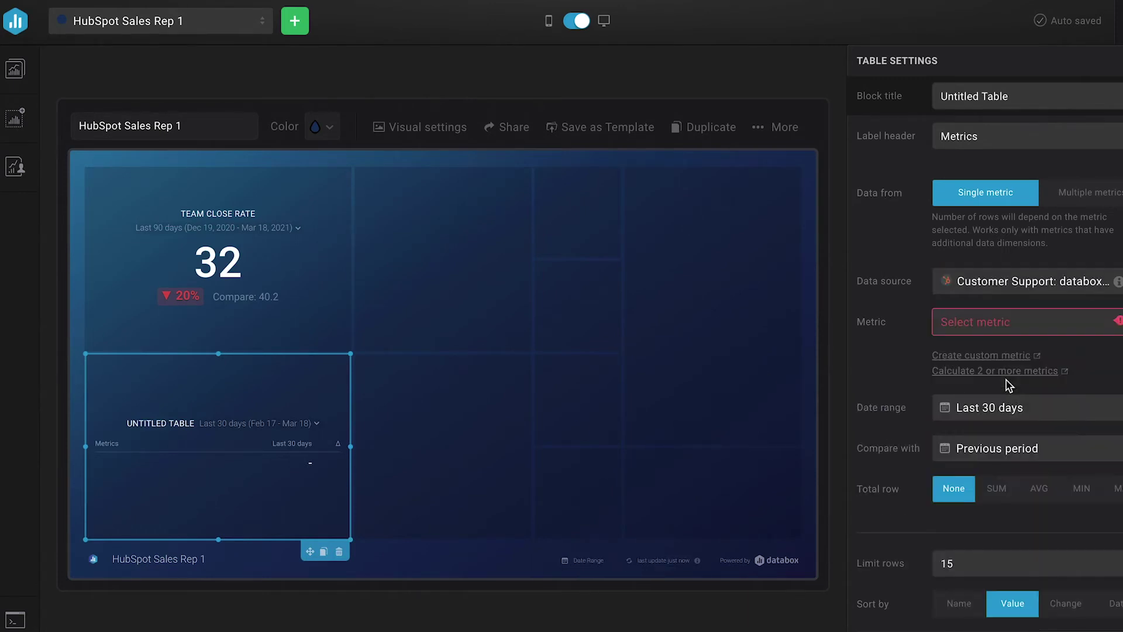
{"action": "left_click", "coordinate": [1007, 326]}
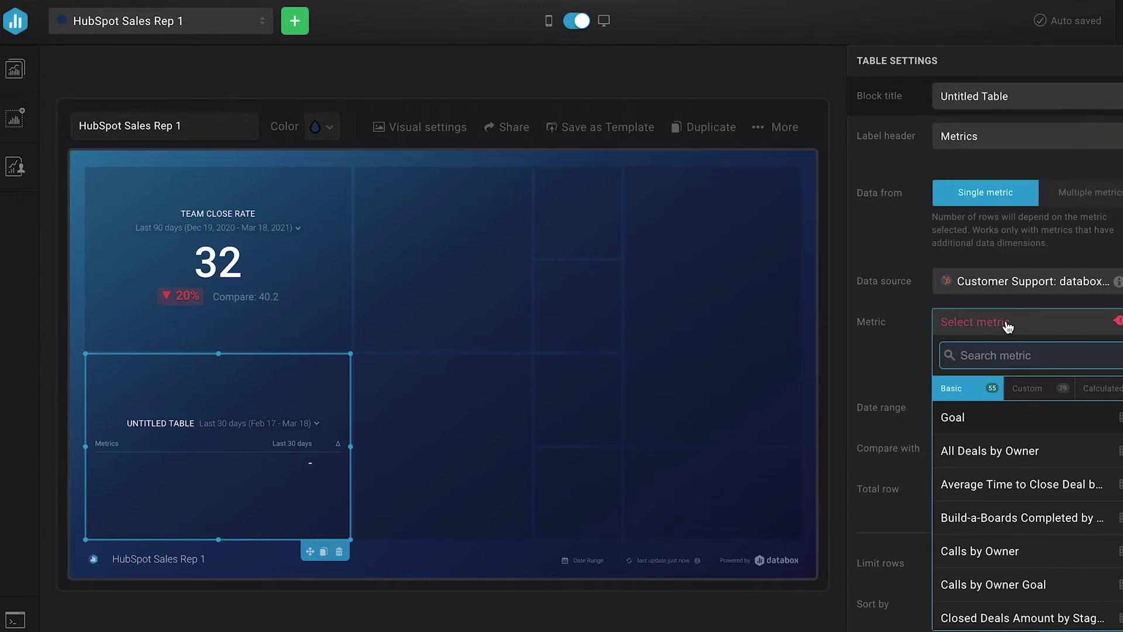
{"action": "type", "text": "close rate"}
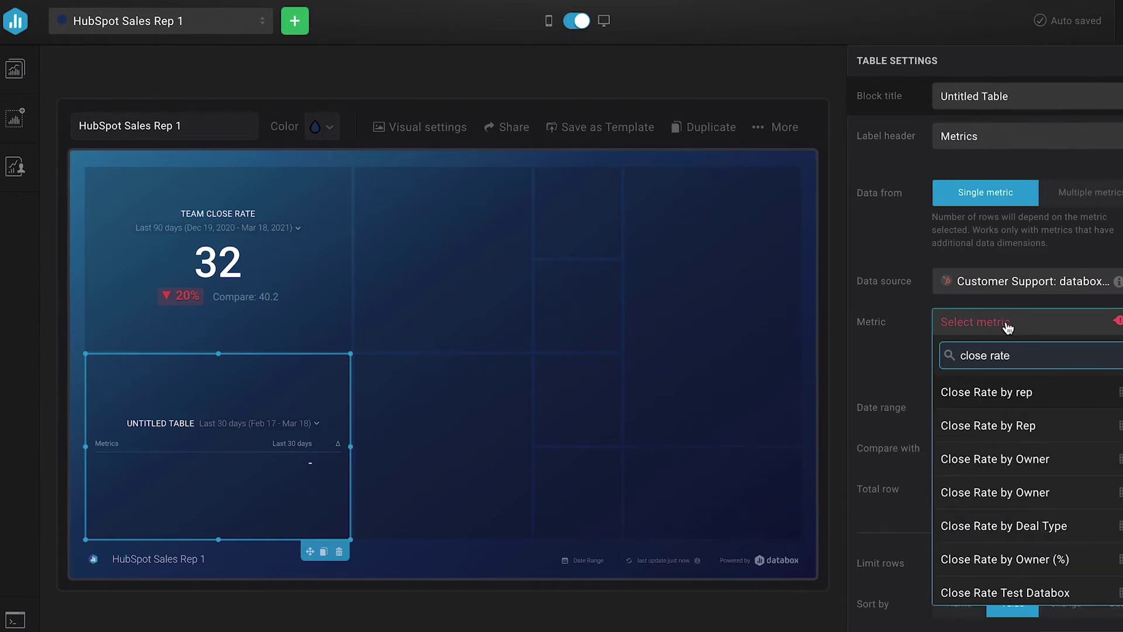
{"action": "left_click", "coordinate": [1029, 472]}
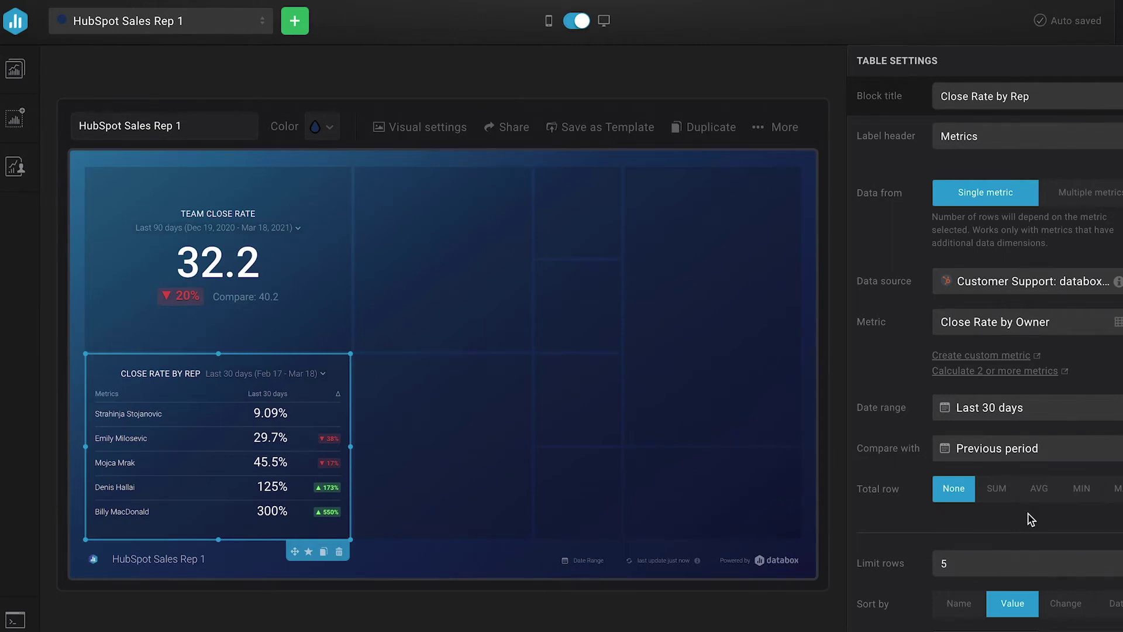
- Add a line chart beside the Close Rate by Rep table, using the HubSpot CRM metric Close Rate by Owner
{"action": "left_click", "coordinate": [16, 117]}
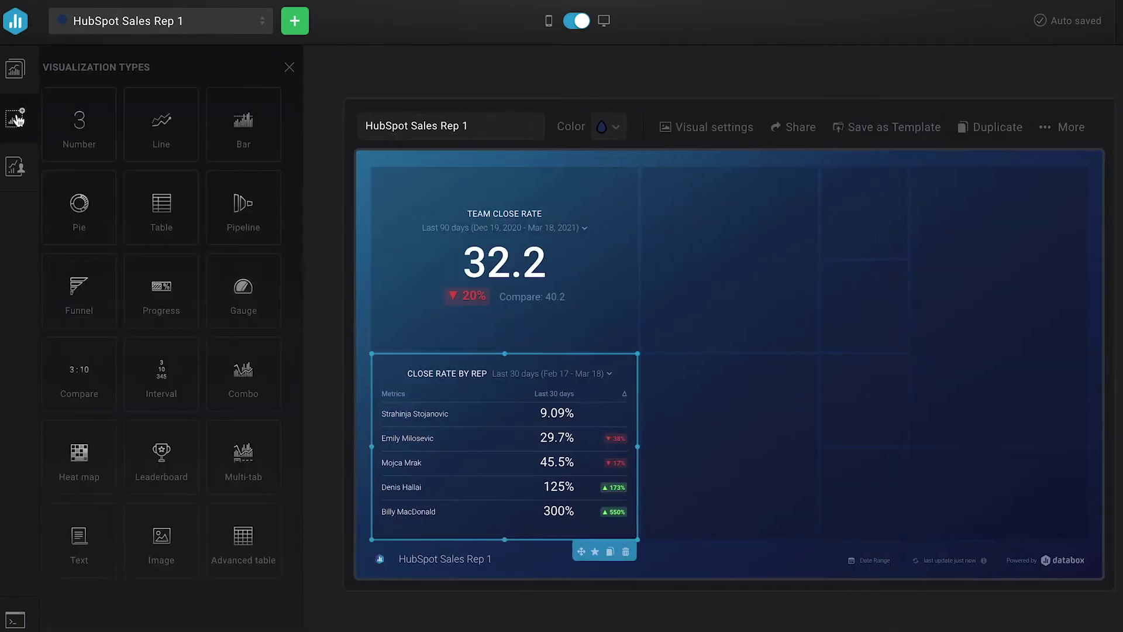
{"action": "left_click_drag", "start_coordinate": [161, 97], "coordinate": [702, 414]}
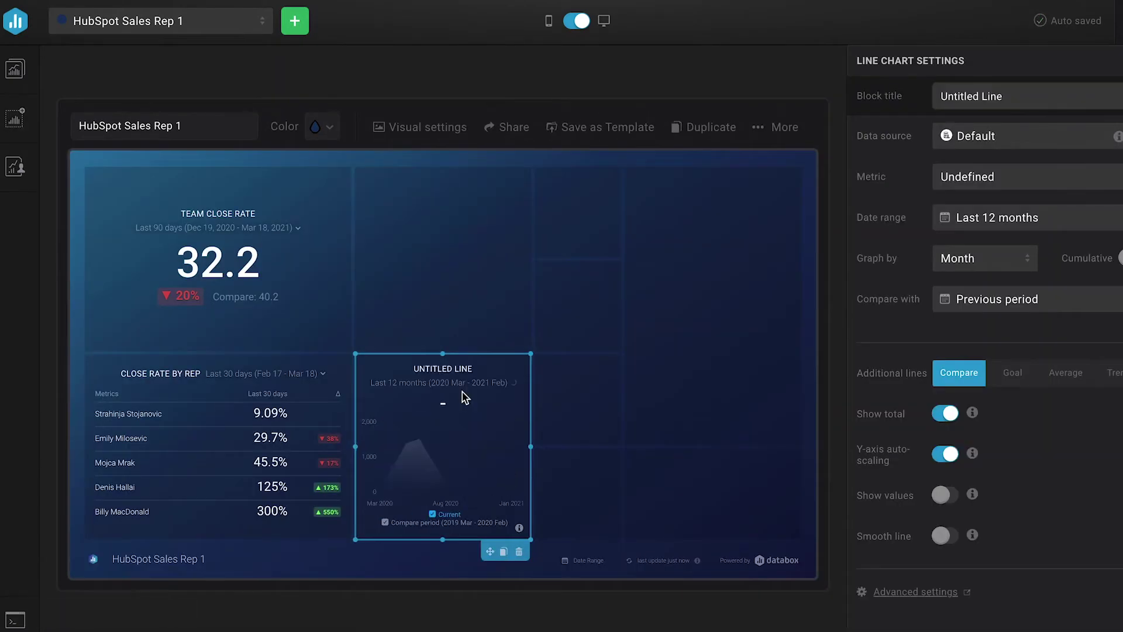
{"action": "left_click", "coordinate": [1038, 142]}
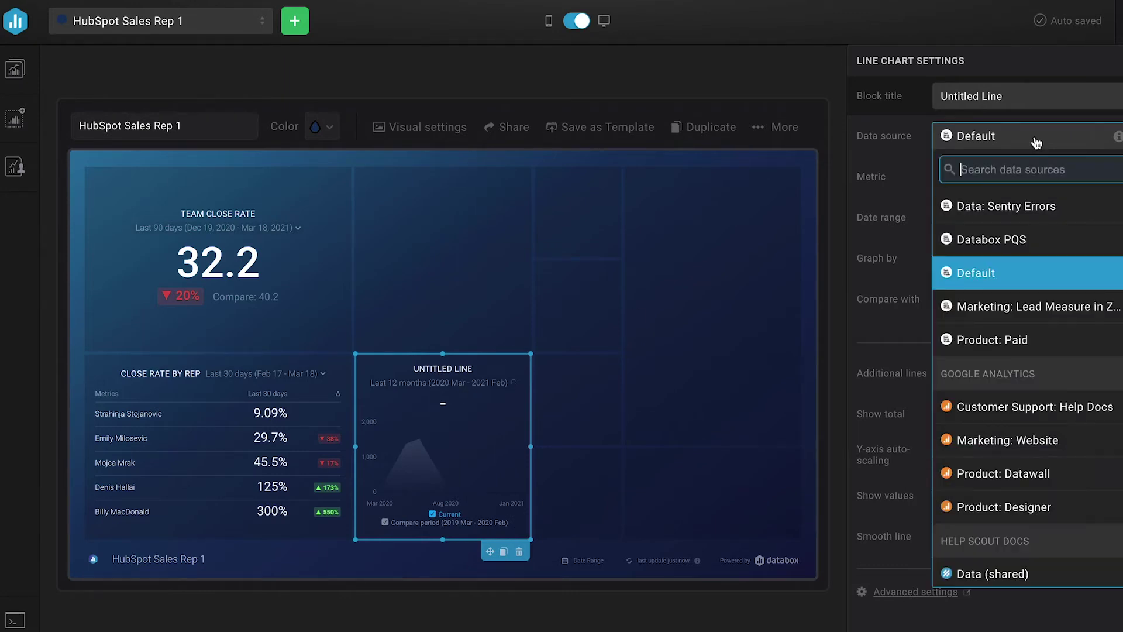
{"action": "type", "text": "hubspo"}
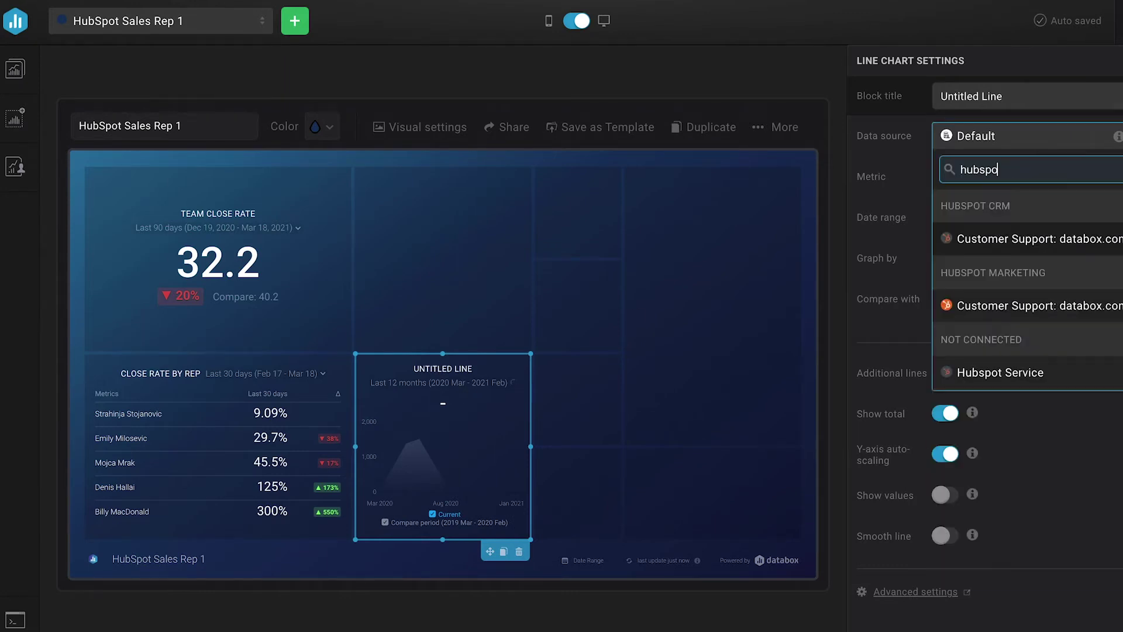
{"action": "left_click", "coordinate": [1030, 238]}
{"action": "left_click", "coordinate": [1031, 180]}
{"action": "type", "text": "close"}
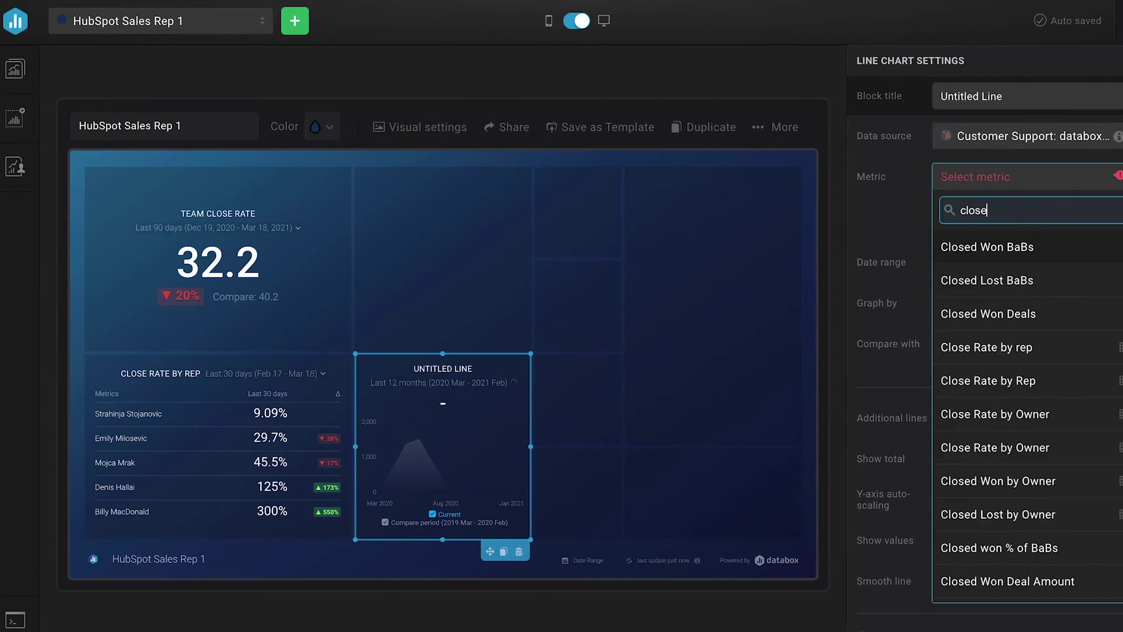
{"action": "type", "text": " rate by"}
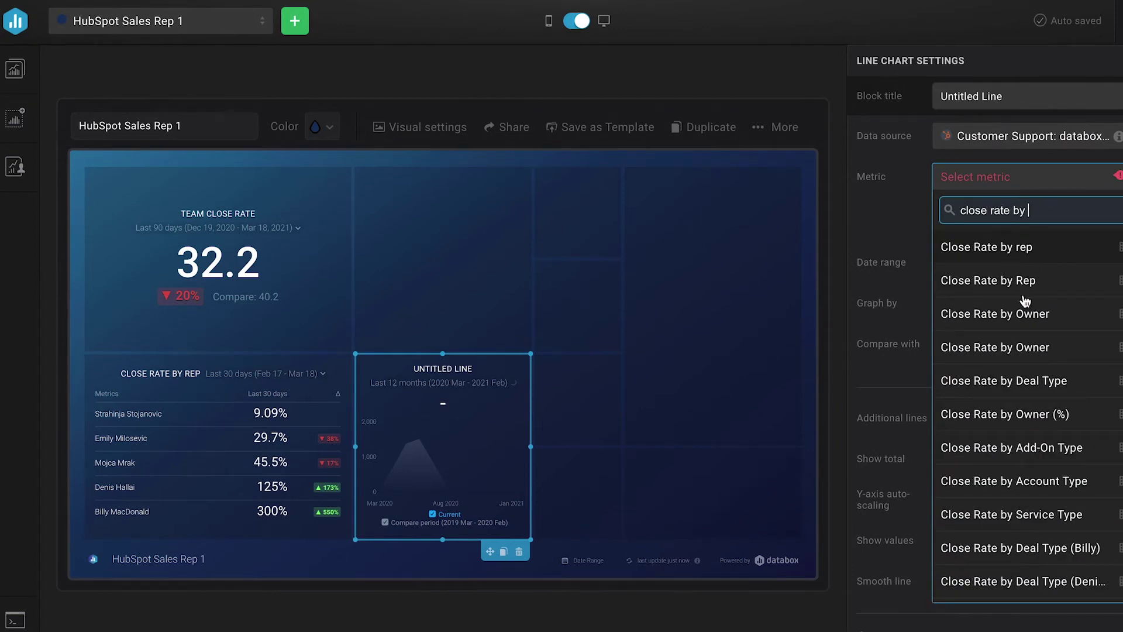
{"action": "left_click", "coordinate": [1025, 350]}
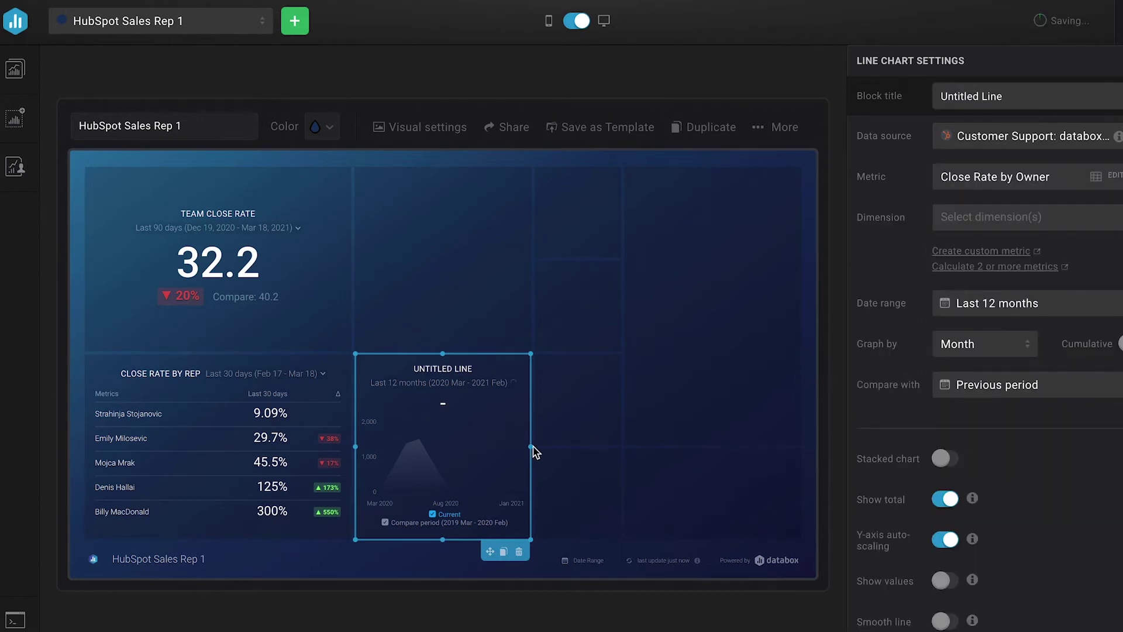
- Widen the line chart to the databoard's right edge and remove the last listed sales rep from its dimensions
{"action": "left_click_drag", "start_coordinate": [537, 448], "coordinate": [795, 449]}
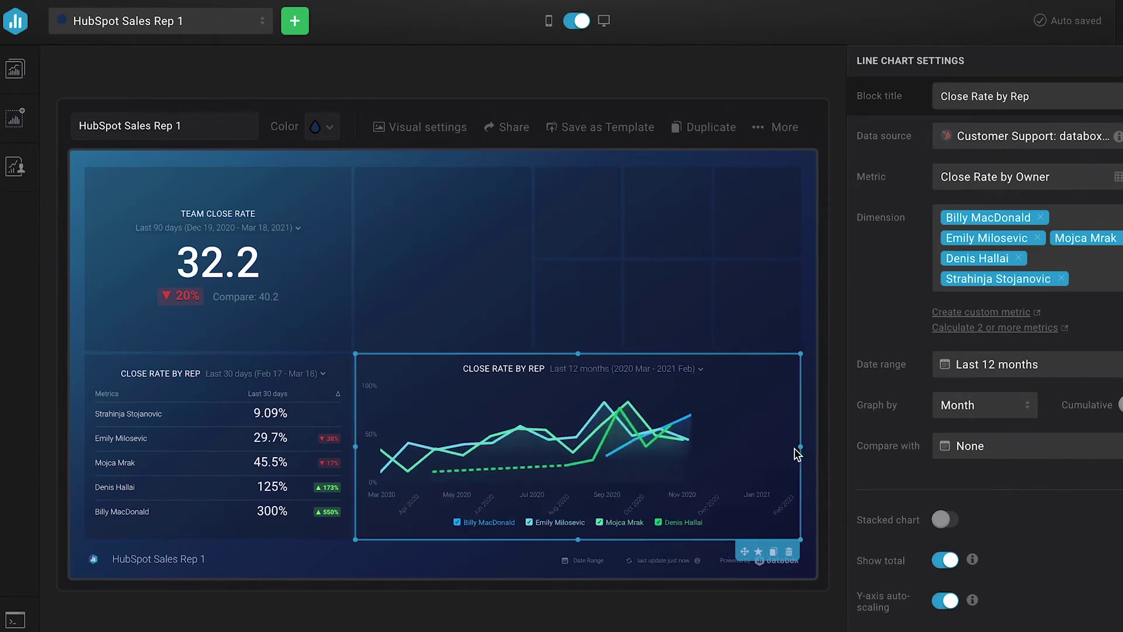
{"action": "left_click", "coordinate": [1060, 279]}
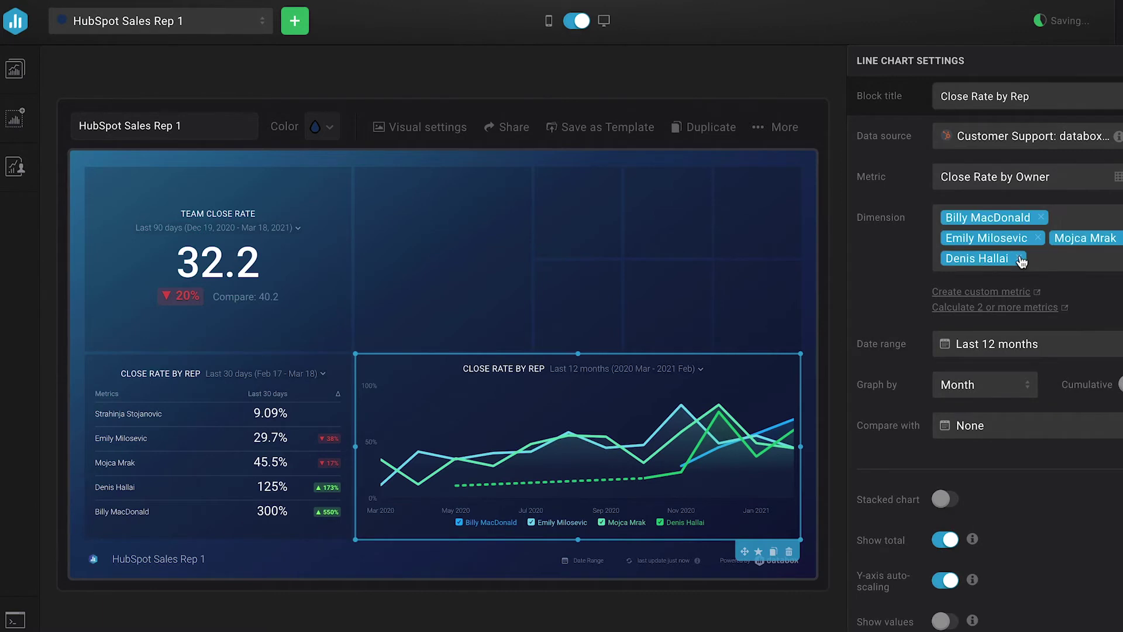
{"action": "left_click", "coordinate": [1021, 261]}
{"action": "left_click", "coordinate": [1020, 259]}
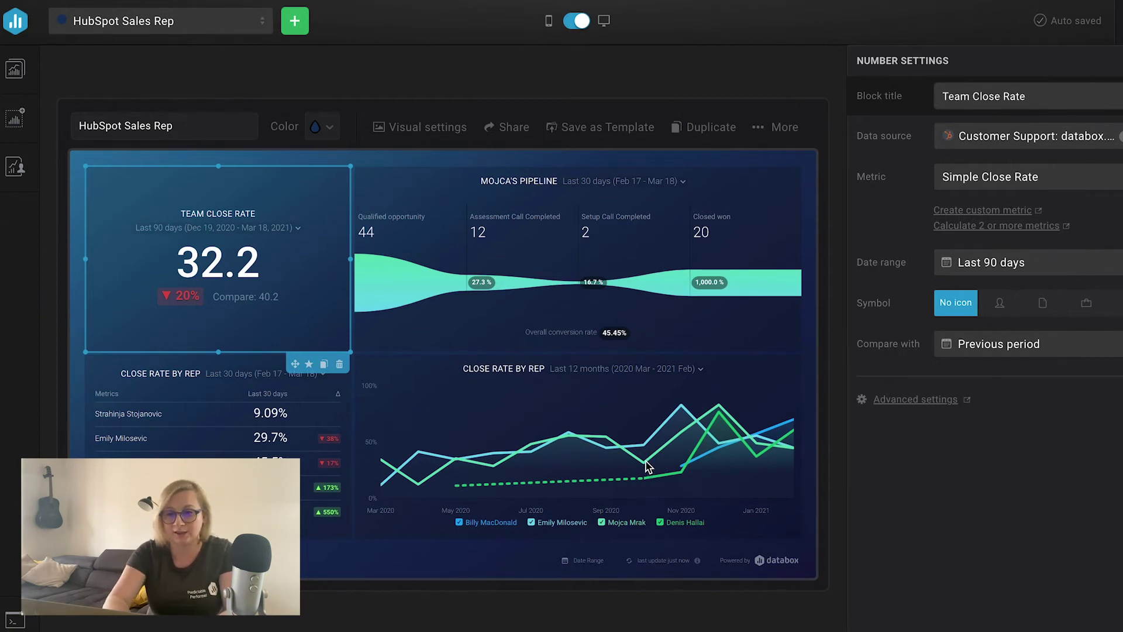
- Start a custom metric from the HubSpot CRM source for the pipeline block's Assessment Call Completed row
{"action": "mouse_move", "coordinate": [648, 465]}
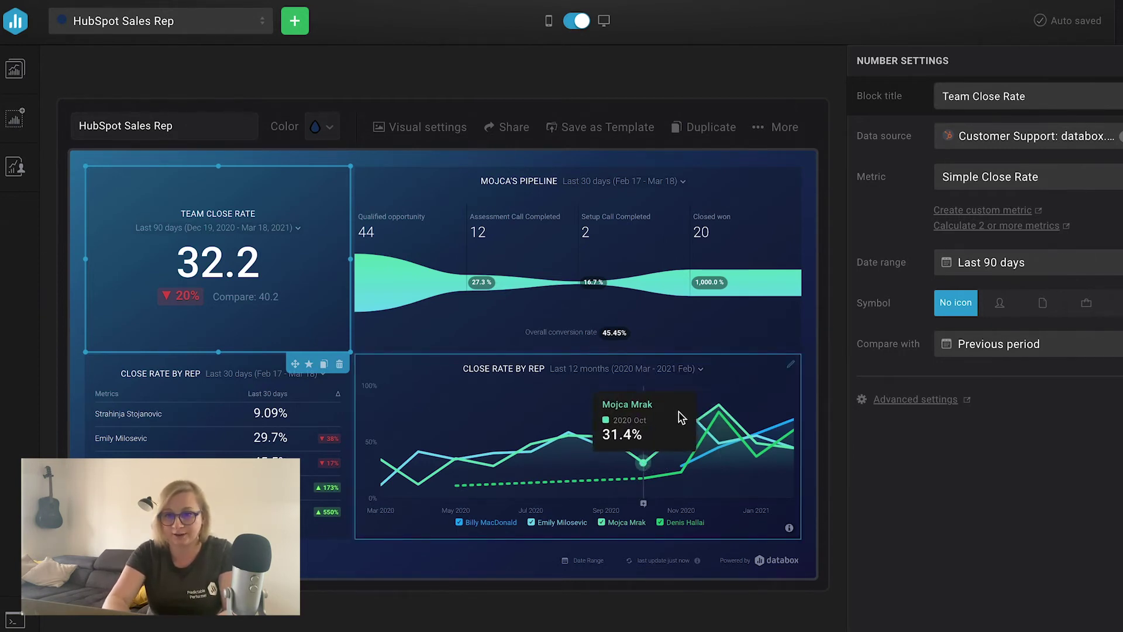
{"action": "mouse_move", "coordinate": [681, 410]}
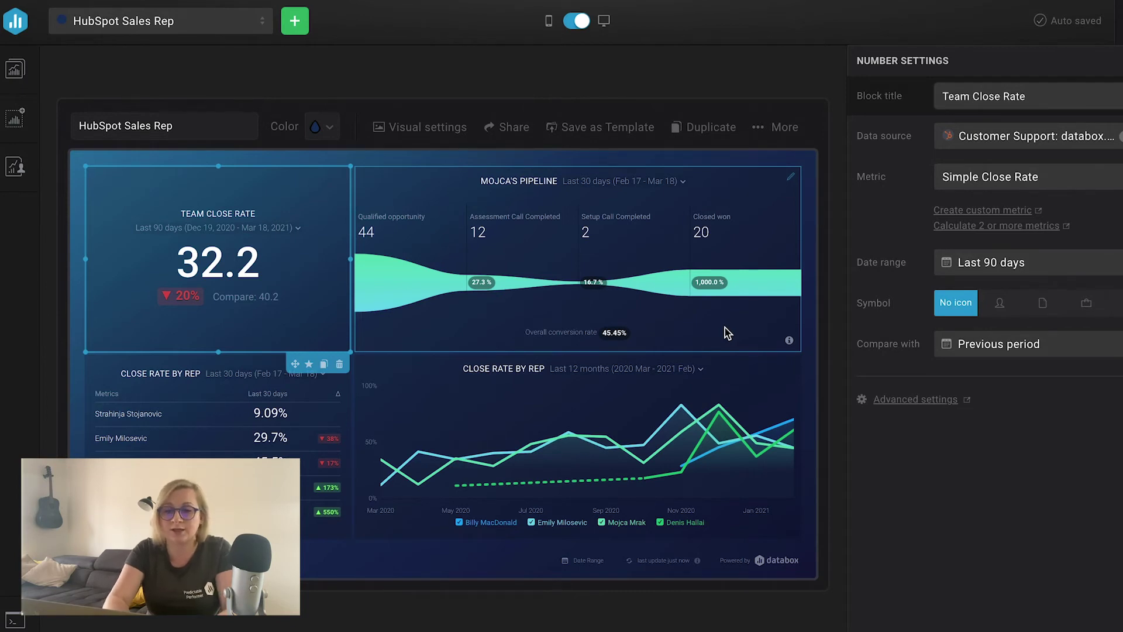
{"action": "left_click", "coordinate": [727, 333]}
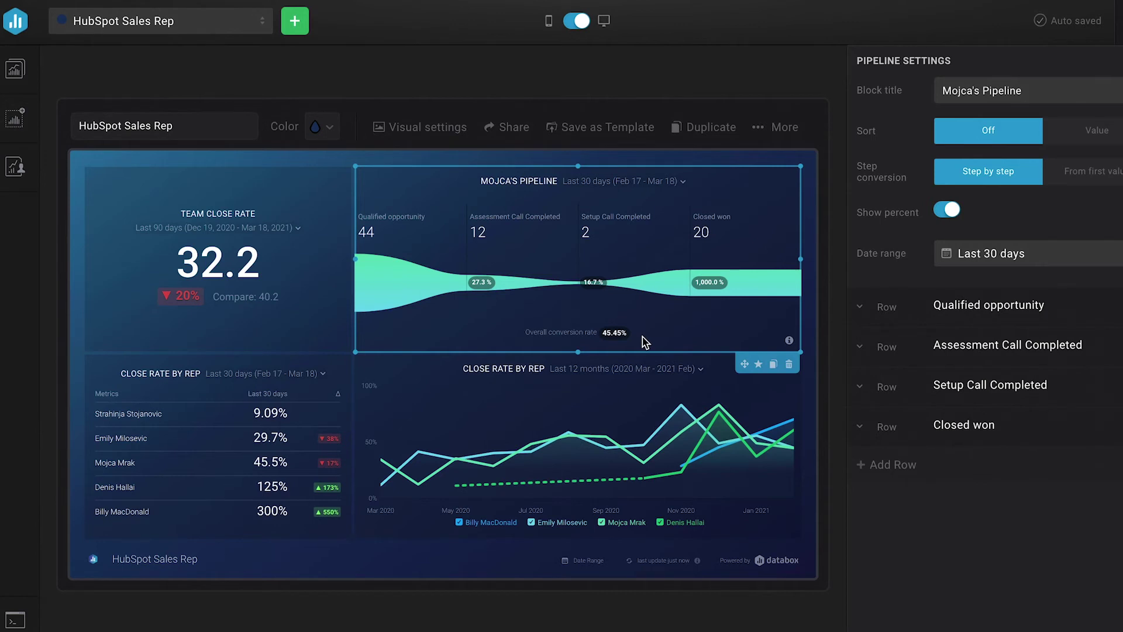
{"action": "left_click", "coordinate": [961, 343]}
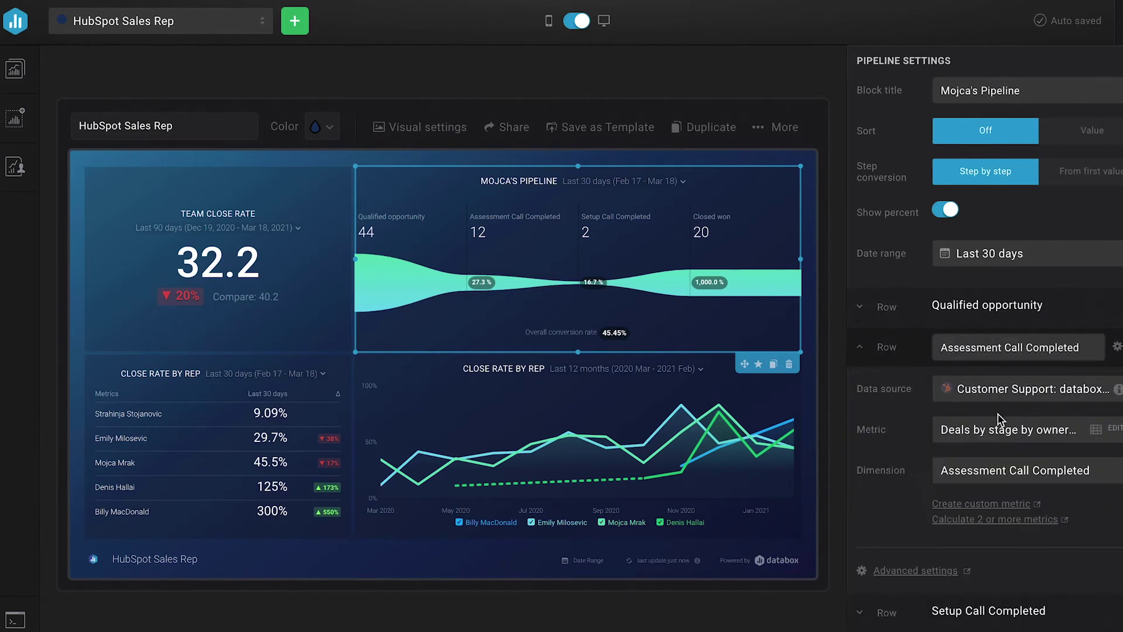
{"action": "left_click", "coordinate": [981, 434]}
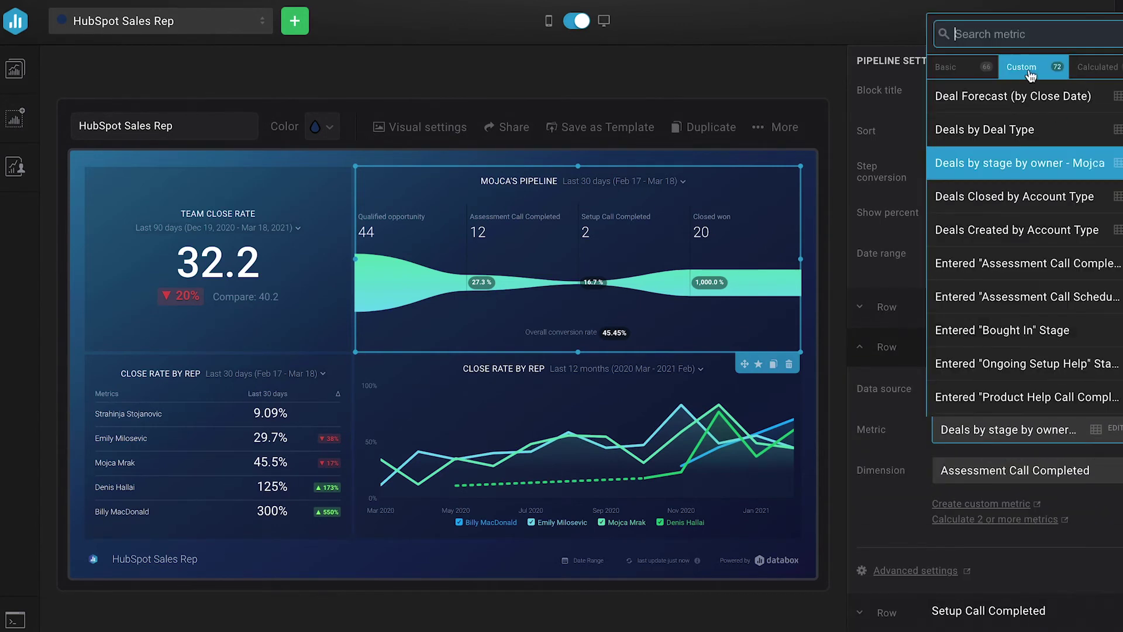
{"action": "scroll", "coordinate": [1006, 101], "scroll_direction": "up", "scroll_amount": 10}
{"action": "left_click", "coordinate": [1007, 97]}
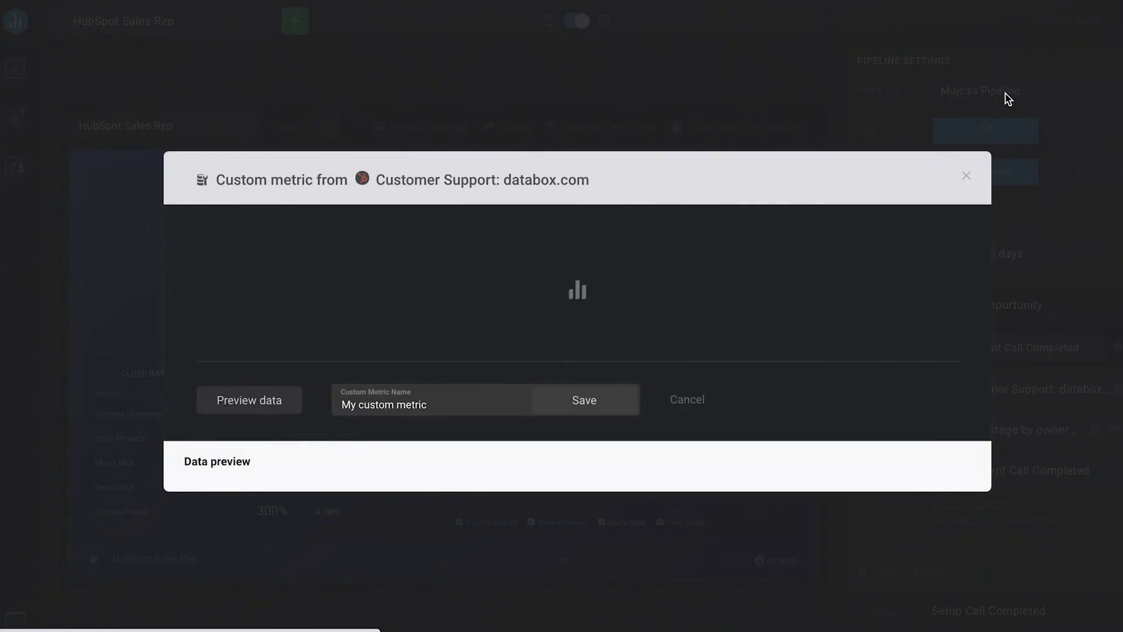
- Name the custom metric "Deals by stage by owner -" followed by the rep's first name, and set its metric to Count of deals
{"action": "triple_click", "coordinate": [451, 454]}
{"action": "type", "text": "Deals by stage by owner - Mojca"}
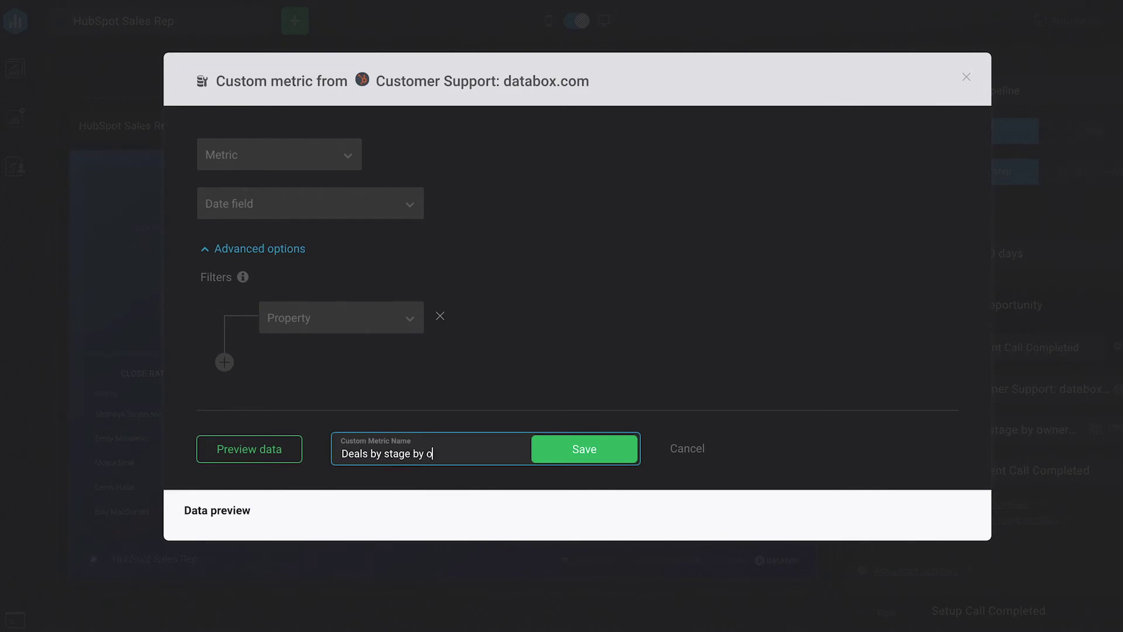
{"action": "left_click", "coordinate": [299, 152]}
{"action": "left_click", "coordinate": [279, 227]}
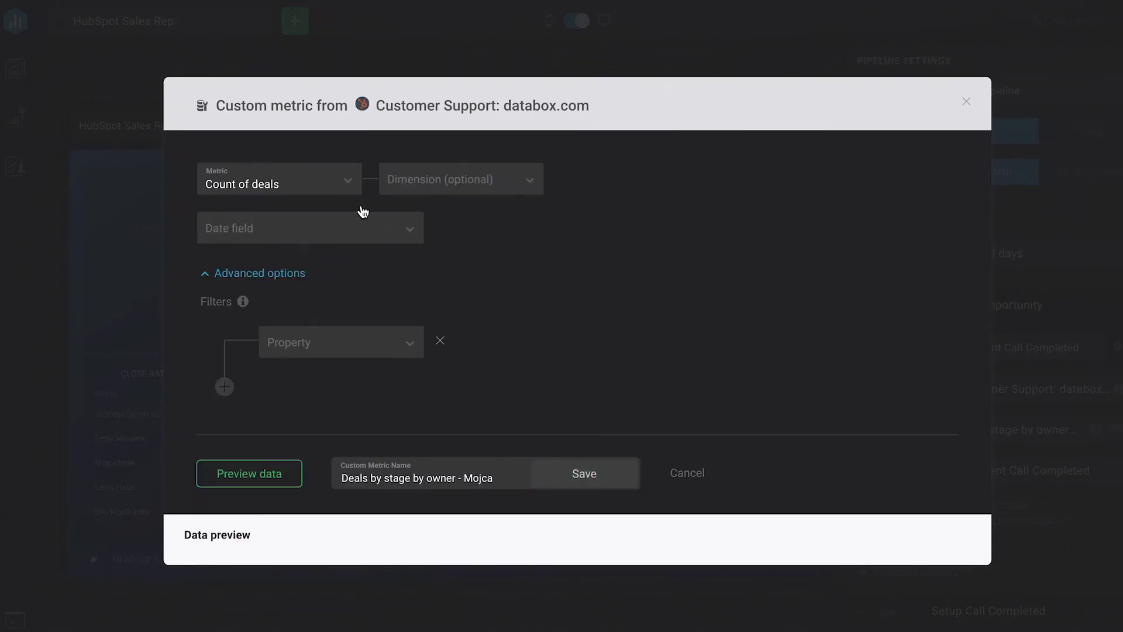
- Set the custom metric's dimension to Deal Stage and its date field to Create Date
{"action": "left_click", "coordinate": [426, 189]}
{"action": "type", "text": "deal sta"}
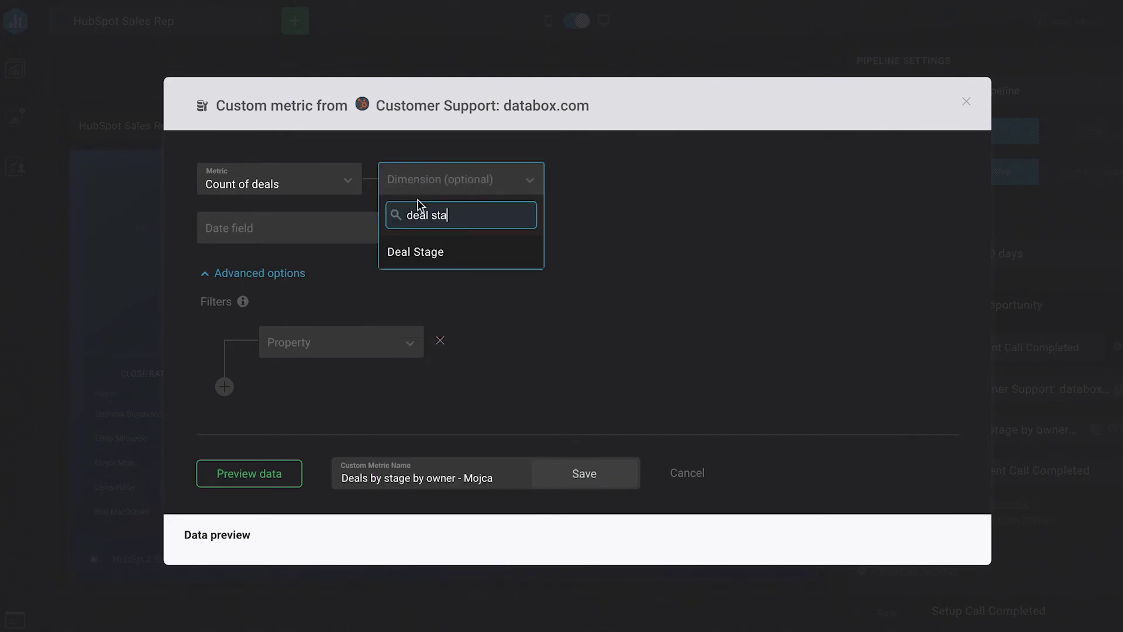
{"action": "left_click", "coordinate": [426, 252]}
{"action": "left_click", "coordinate": [335, 235]}
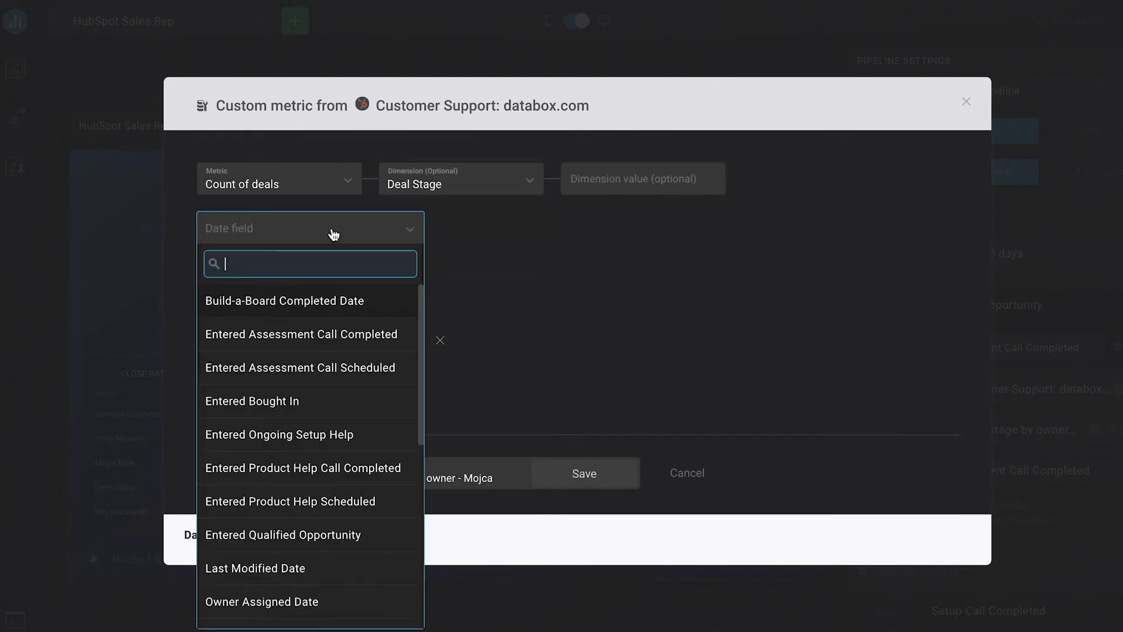
{"action": "type", "text": "create"}
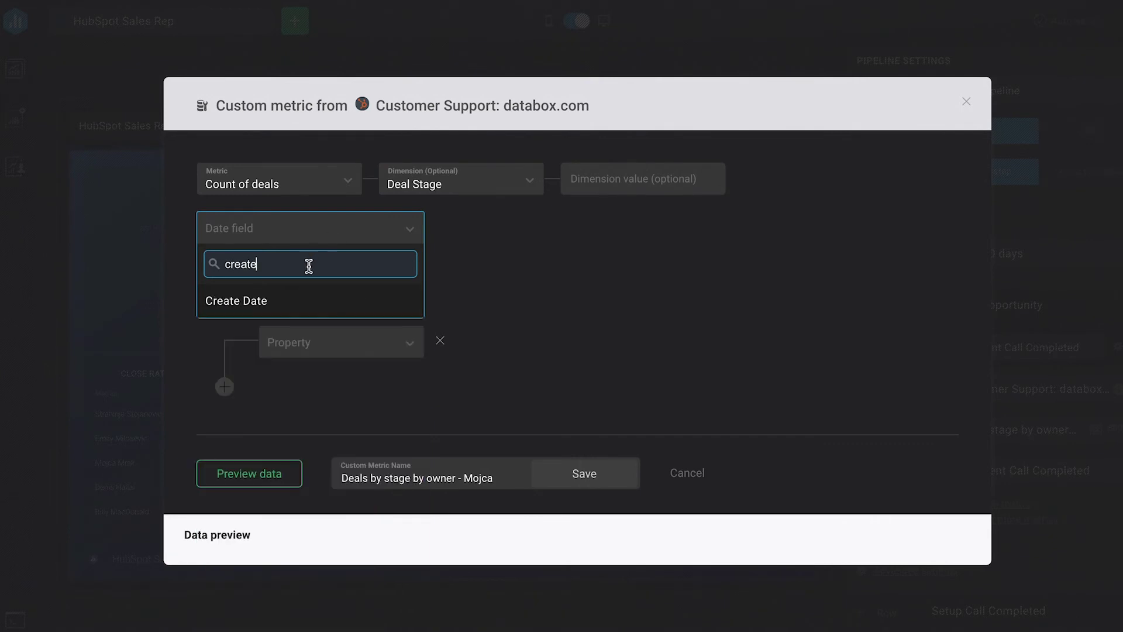
{"action": "left_click", "coordinate": [268, 310]}
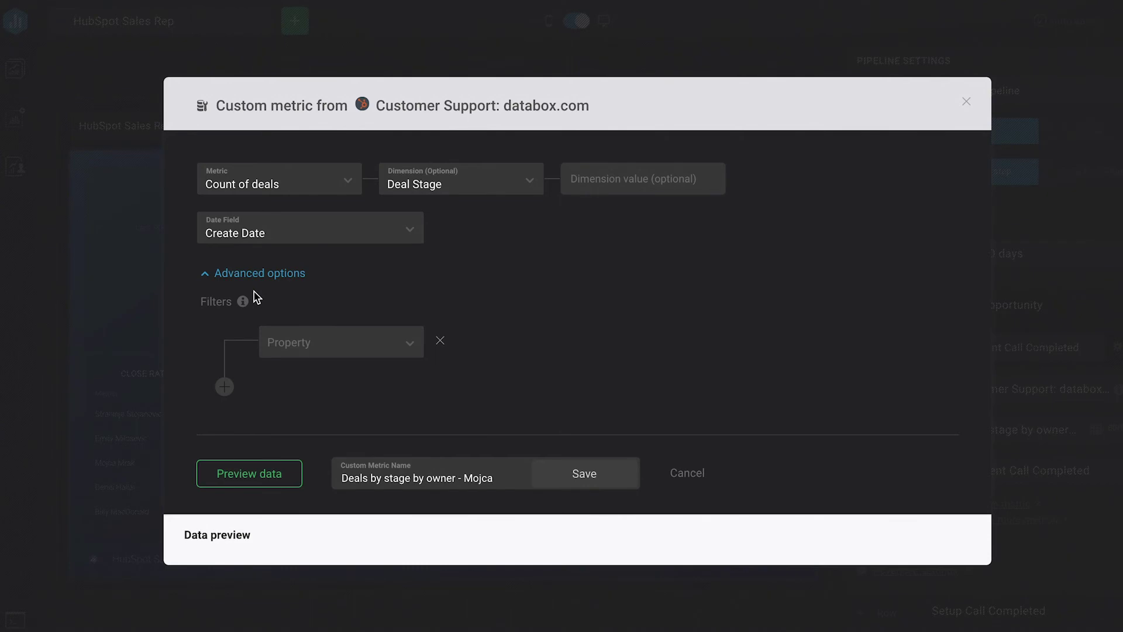
- Add a filter to the custom metric where Deal owner contains the sales rep's first name
{"action": "left_click", "coordinate": [222, 275]}
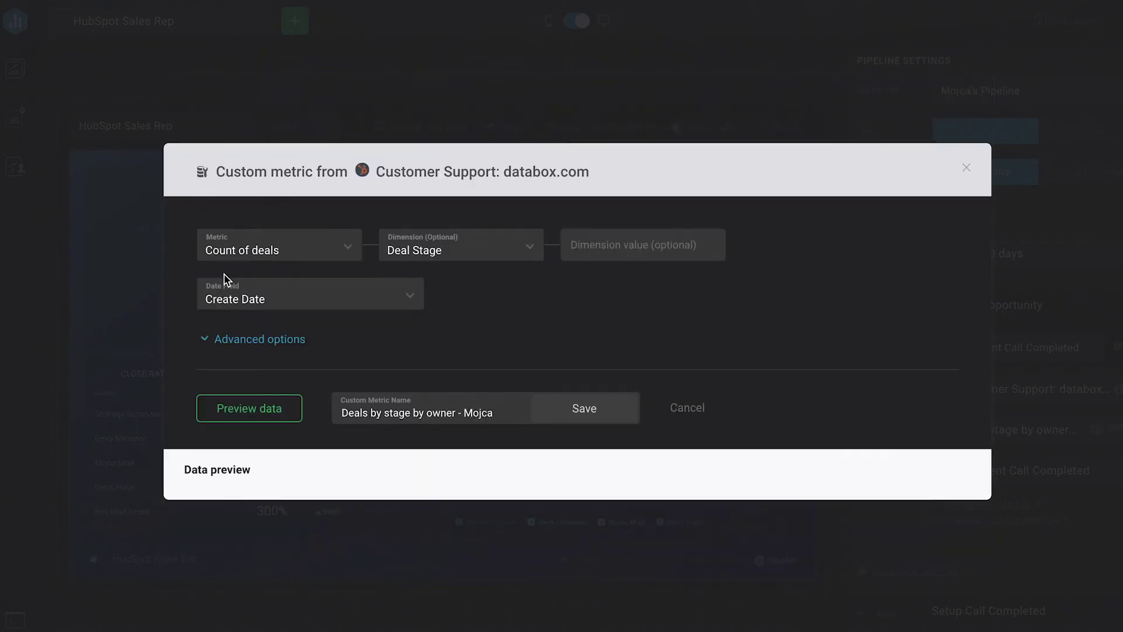
{"action": "left_click", "coordinate": [236, 338]}
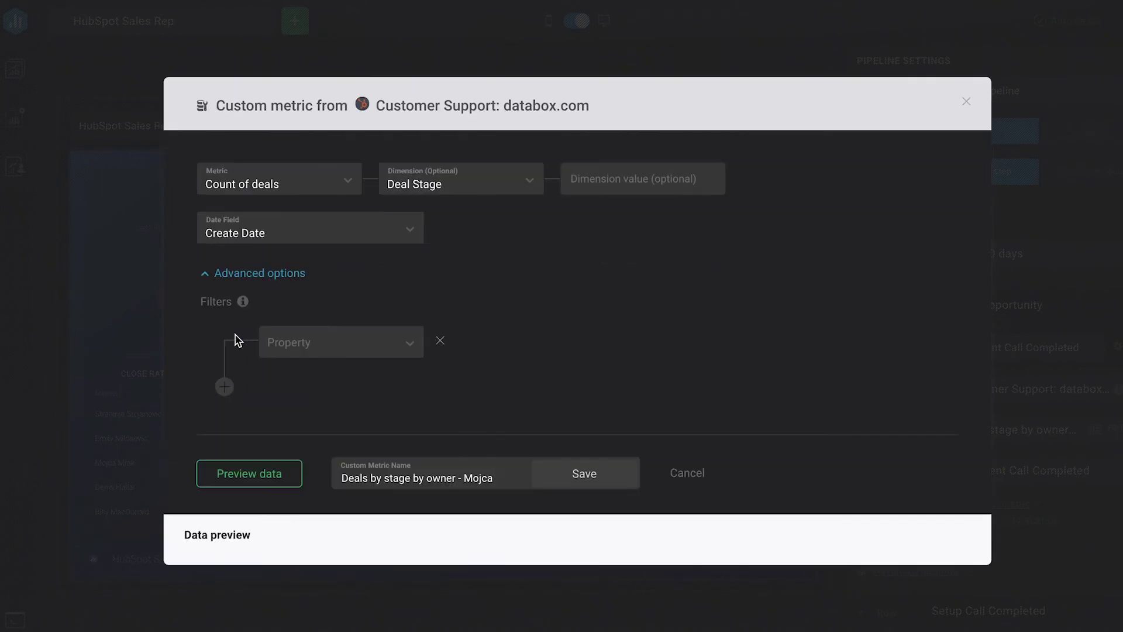
{"action": "left_click", "coordinate": [315, 348]}
{"action": "type", "text": "deal"}
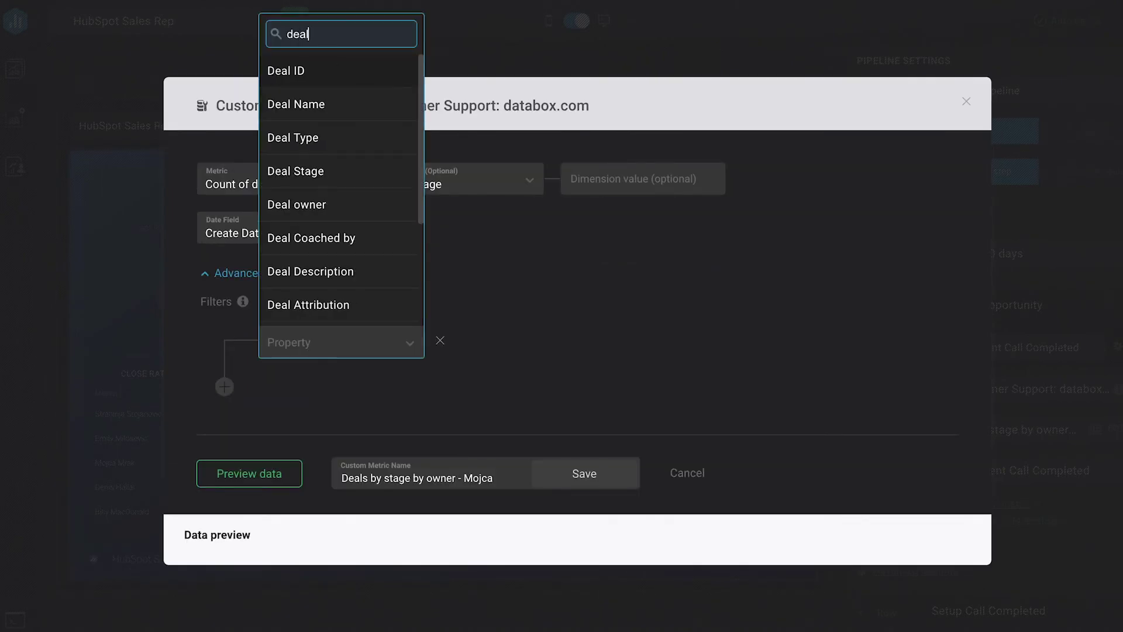
{"action": "type", "text": " own"}
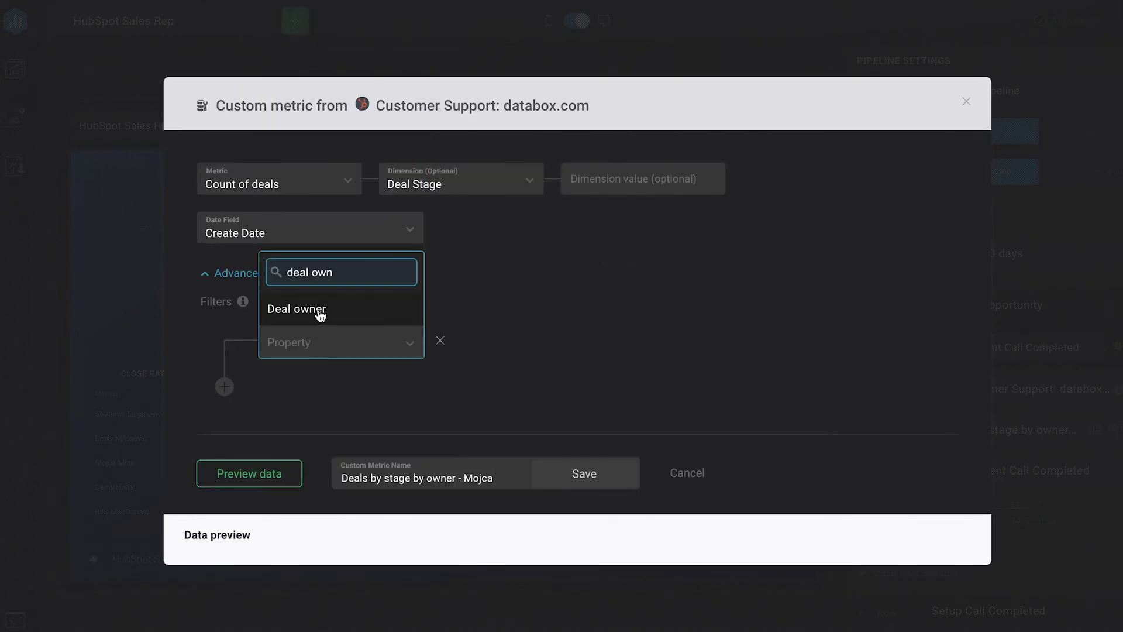
{"action": "left_click", "coordinate": [321, 310]}
{"action": "left_click", "coordinate": [524, 349]}
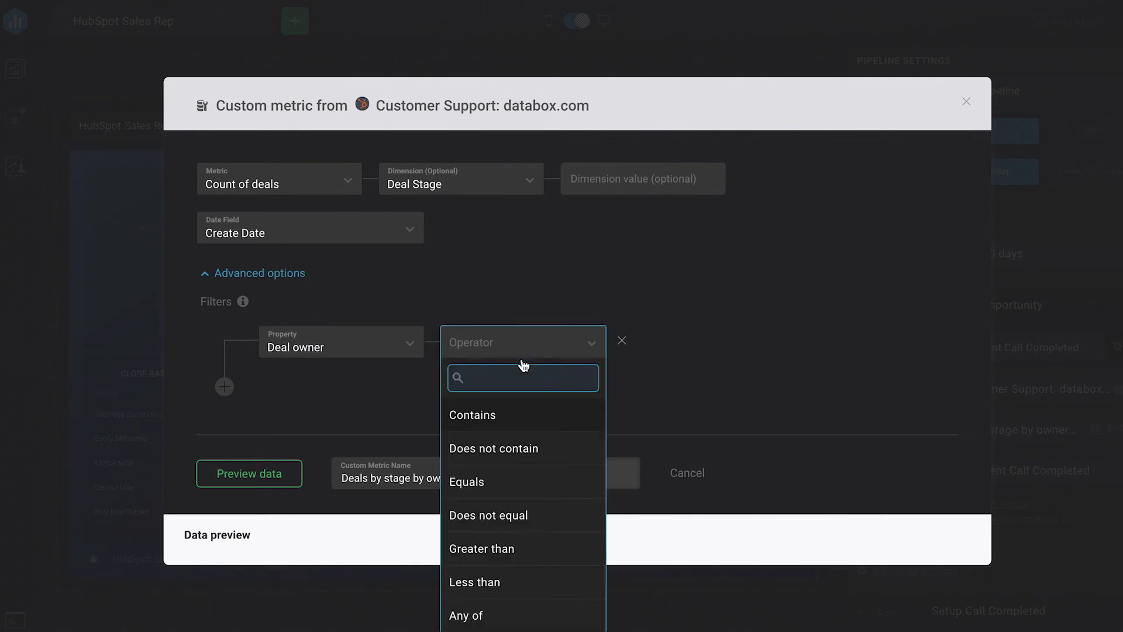
{"action": "left_click", "coordinate": [522, 416]}
{"action": "left_click", "coordinate": [671, 349]}
{"action": "type", "text": "Mojca"}
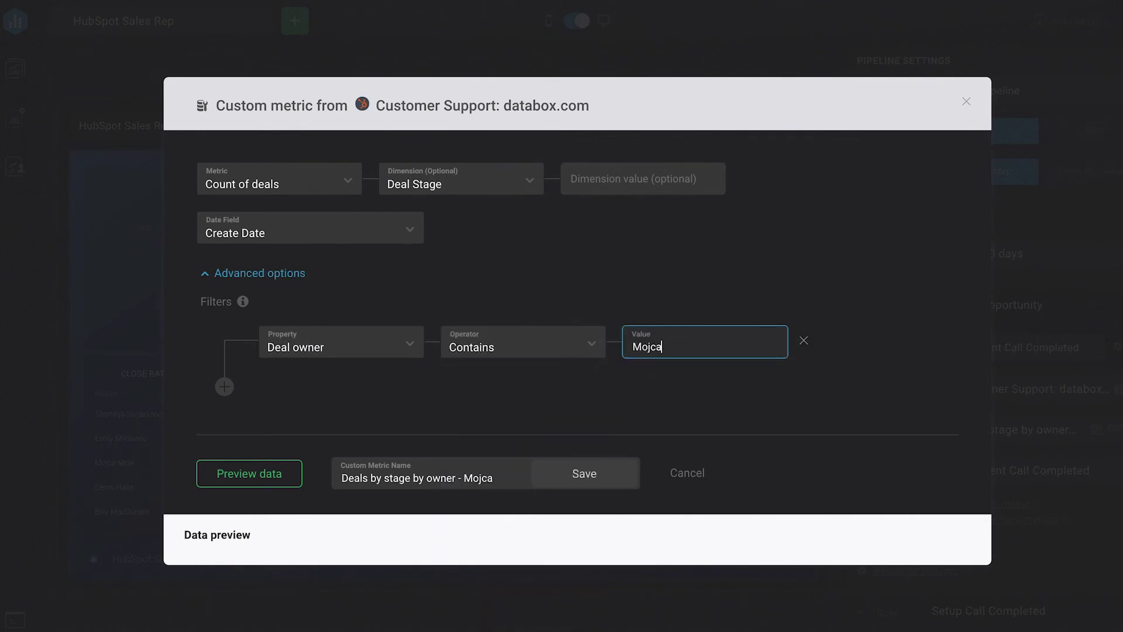
- Add a second filter joined with AND where Pipeline contains "Sales"
{"action": "left_click", "coordinate": [224, 386]}
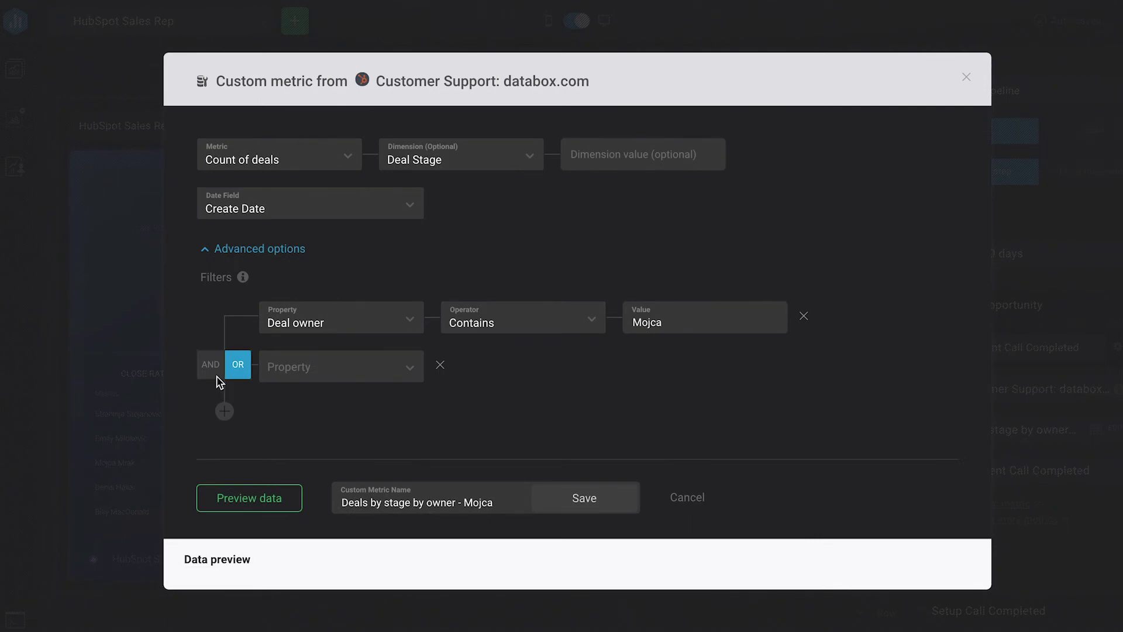
{"action": "left_click", "coordinate": [322, 379]}
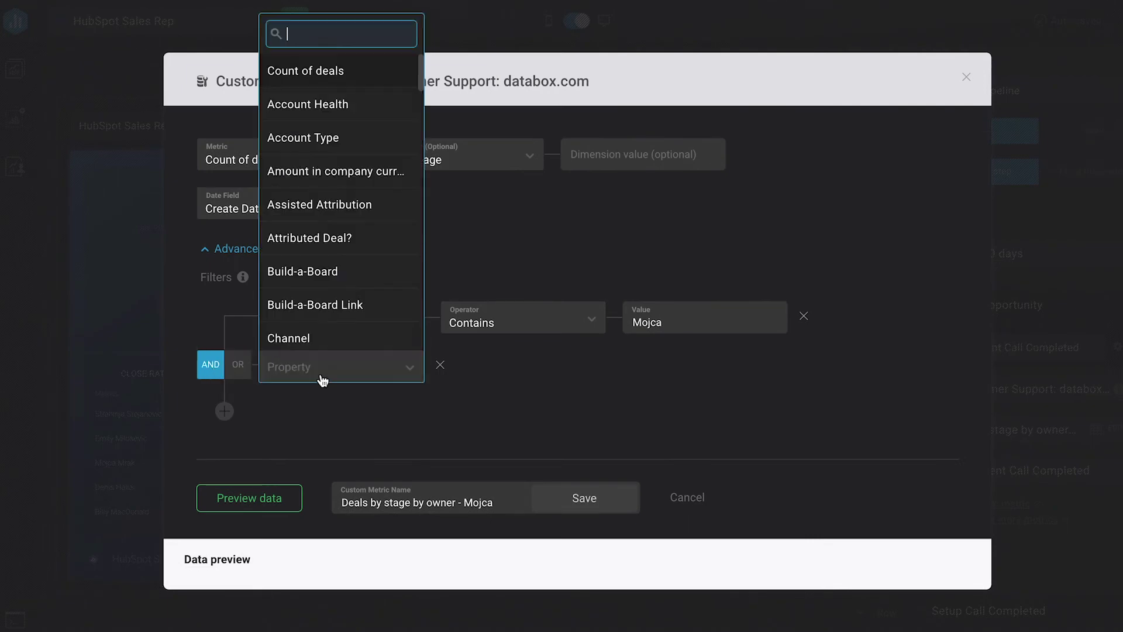
{"action": "type", "text": "pipe"}
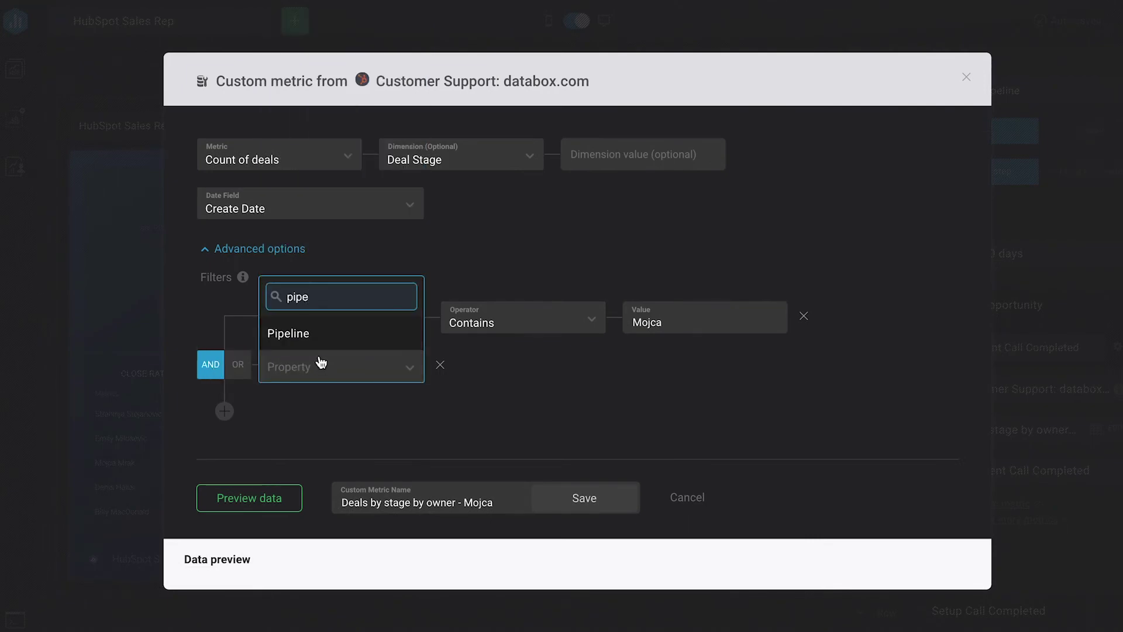
{"action": "left_click", "coordinate": [321, 338]}
{"action": "left_click", "coordinate": [500, 368]}
{"action": "type", "text": "contain"}
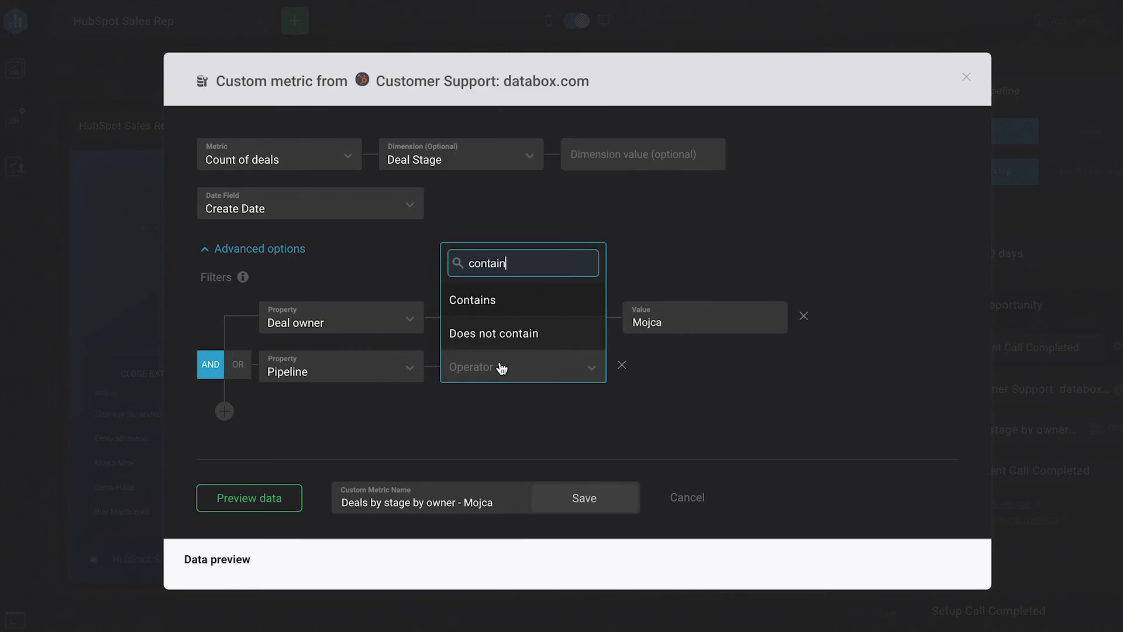
{"action": "left_click", "coordinate": [499, 300]}
{"action": "left_click", "coordinate": [697, 368]}
{"action": "type", "text": "Sales"}
- Try a third AND filter where Deal Stage contains "Assessment call completed", and remove it again
{"action": "left_click", "coordinate": [226, 413]}
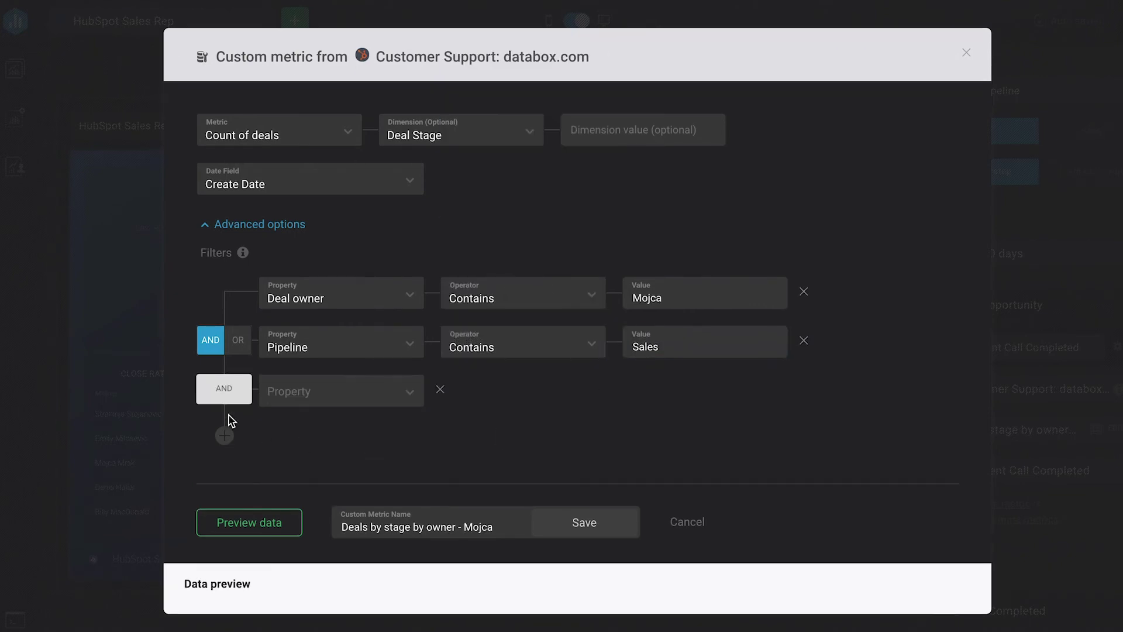
{"action": "left_click", "coordinate": [297, 403]}
{"action": "type", "text": "stage"}
{"action": "left_click", "coordinate": [301, 365]}
{"action": "left_click", "coordinate": [513, 396]}
{"action": "key", "text": "Return"}
{"action": "left_click", "coordinate": [677, 392]}
{"action": "type", "text": "Assessment call completed"}
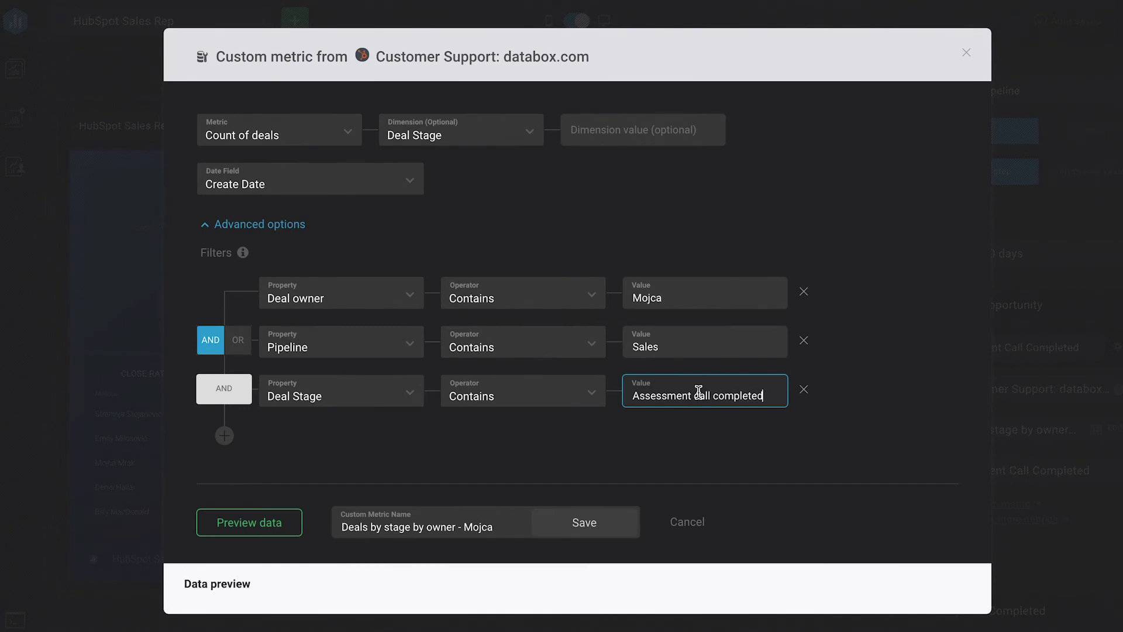
{"action": "left_click", "coordinate": [803, 390]}
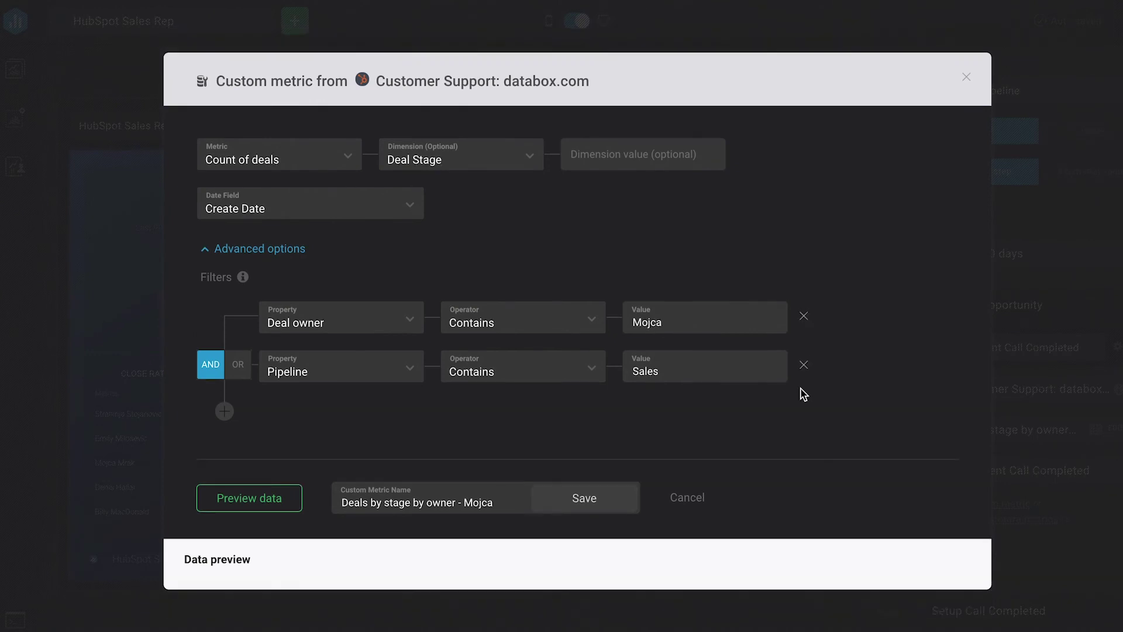
- Preview the custom metric's data and save the metric
{"action": "left_click", "coordinate": [287, 503]}
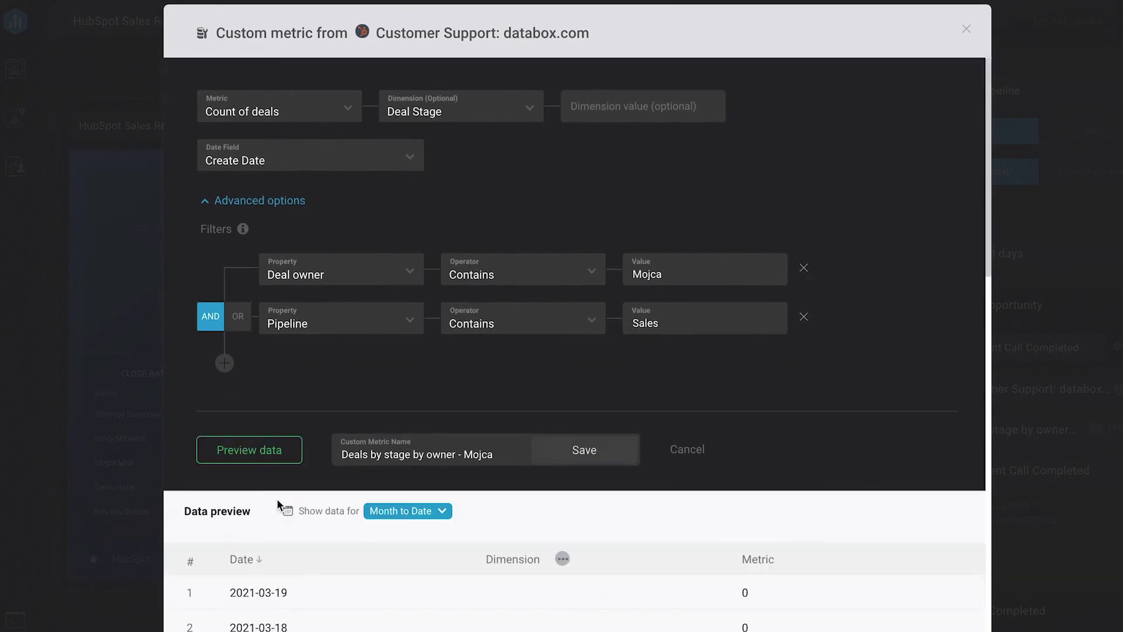
{"action": "left_click", "coordinate": [595, 454]}
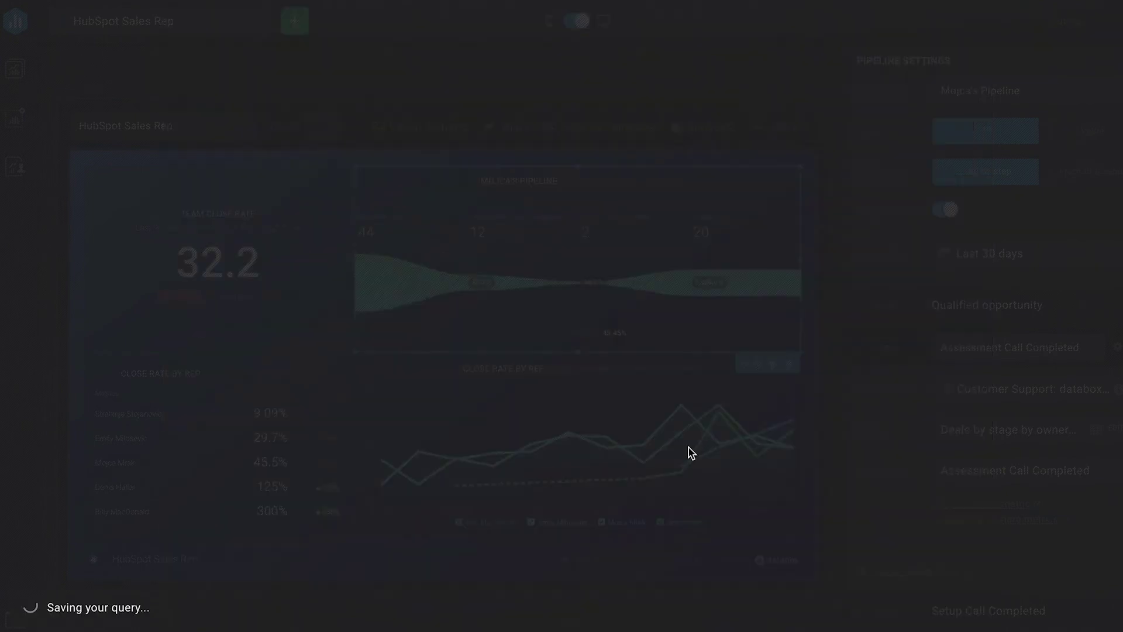
- Choose Assessment Call Completed as the dimension of the pipeline's Assessment Call Completed row
{"action": "left_click", "coordinate": [983, 471]}
{"action": "left_click", "coordinate": [1016, 182]}
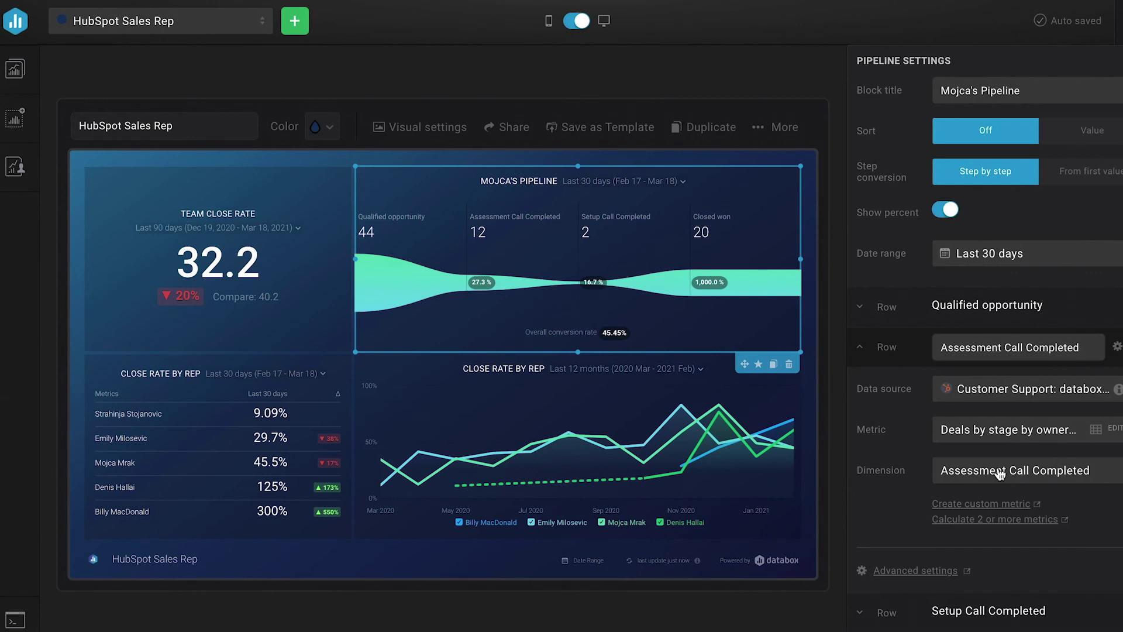